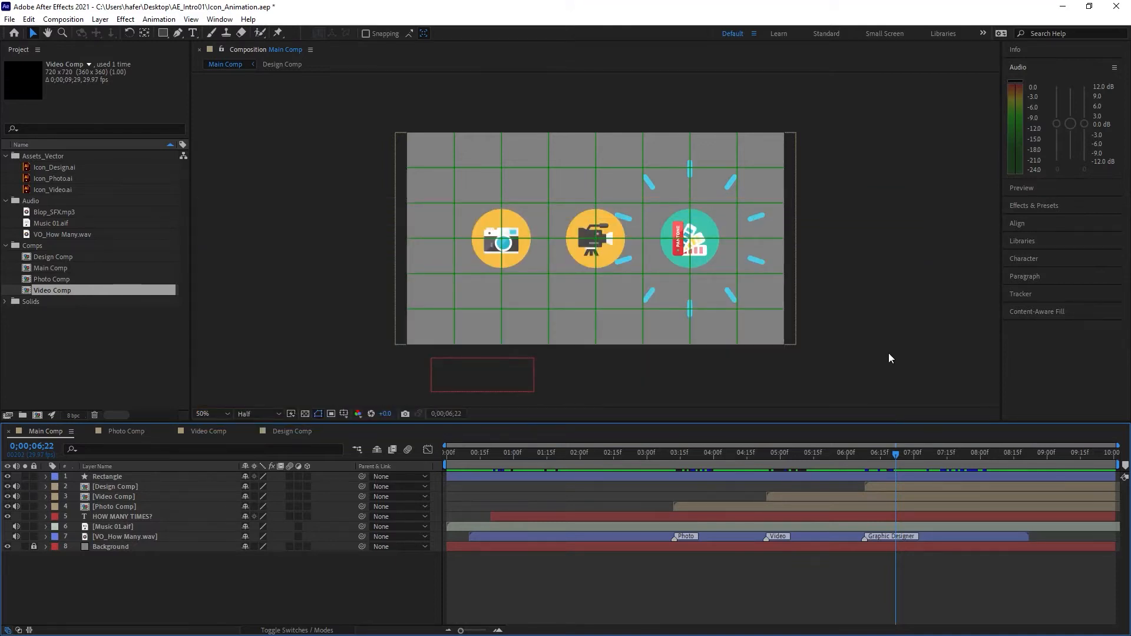
# Step: Send Main Comp to the Adobe Media Encoder queue and set its output format to Animated GIF
pyautogui.click(63, 19)
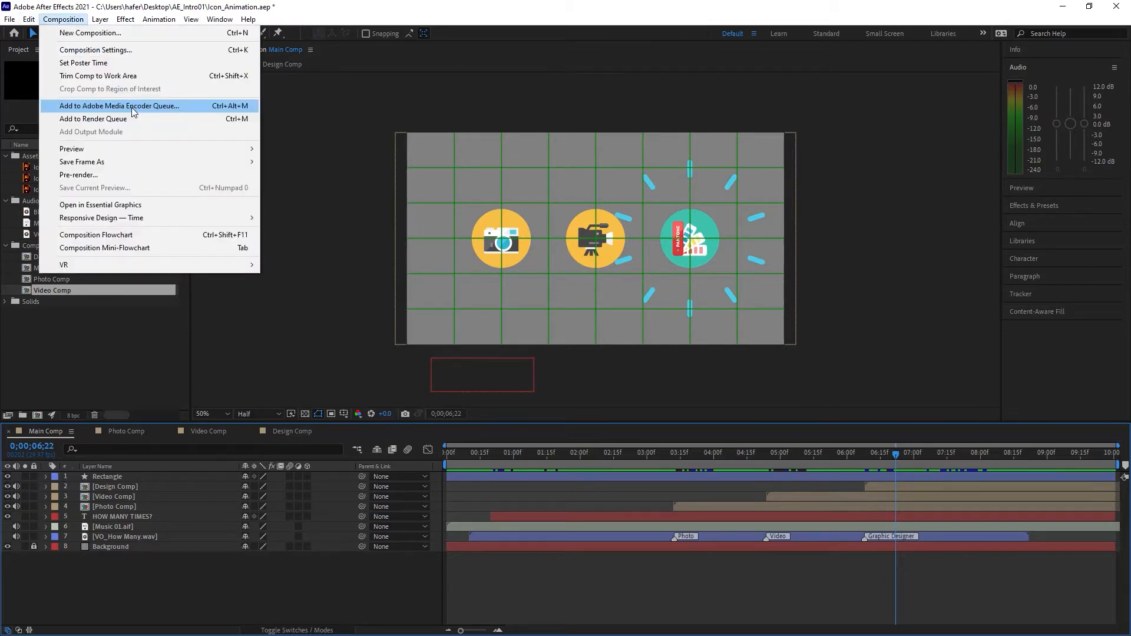
pyautogui.click(132, 108)
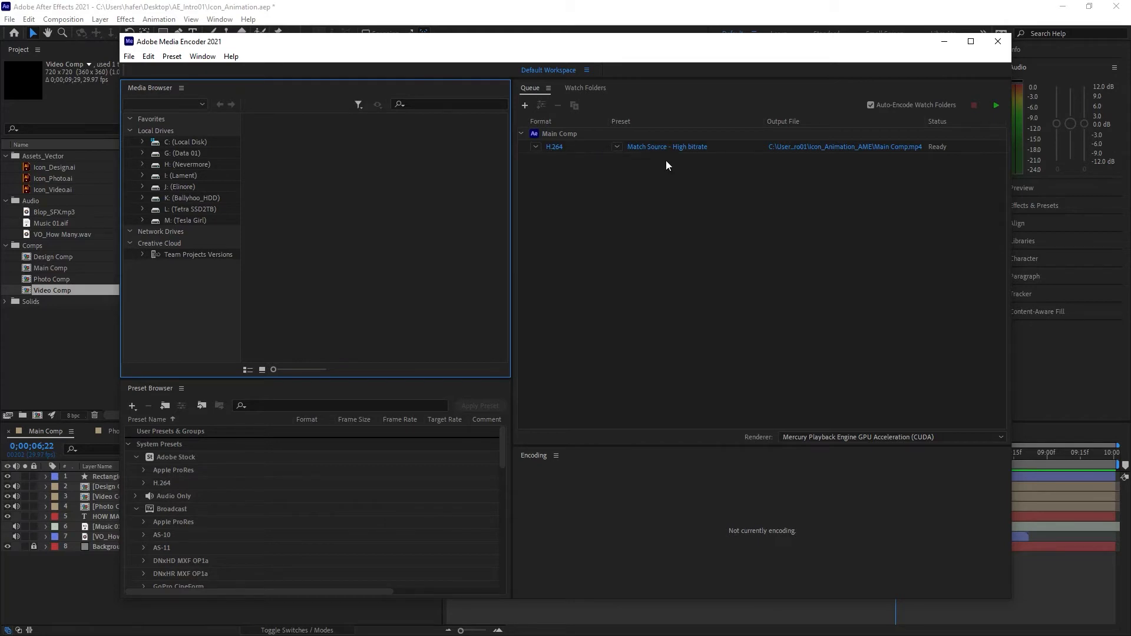
pyautogui.click(538, 148)
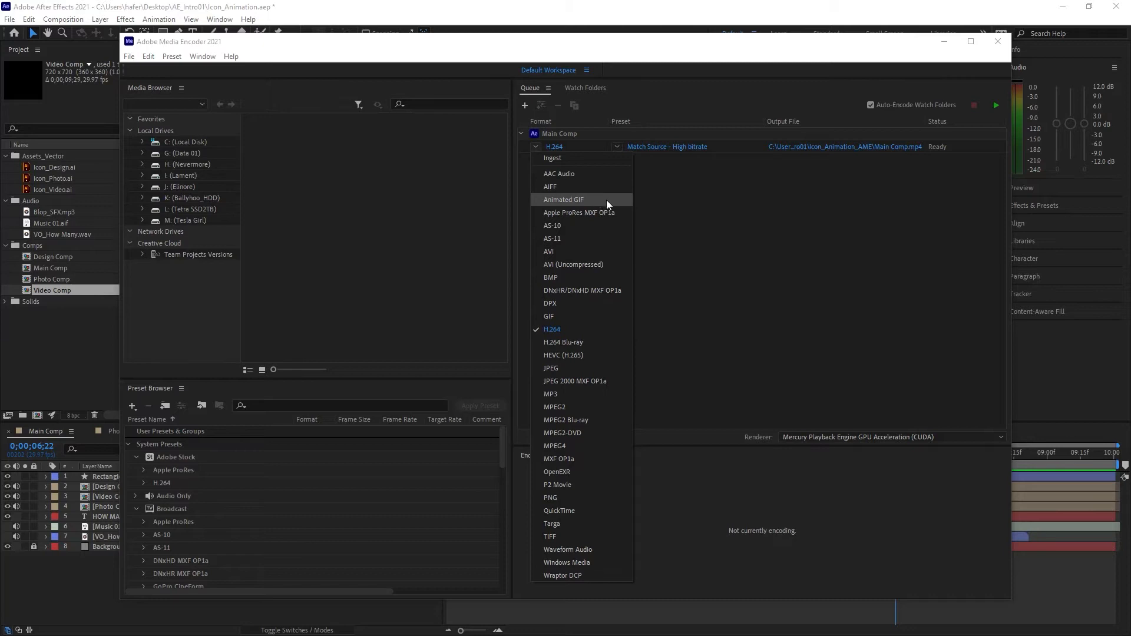
pyautogui.click(591, 198)
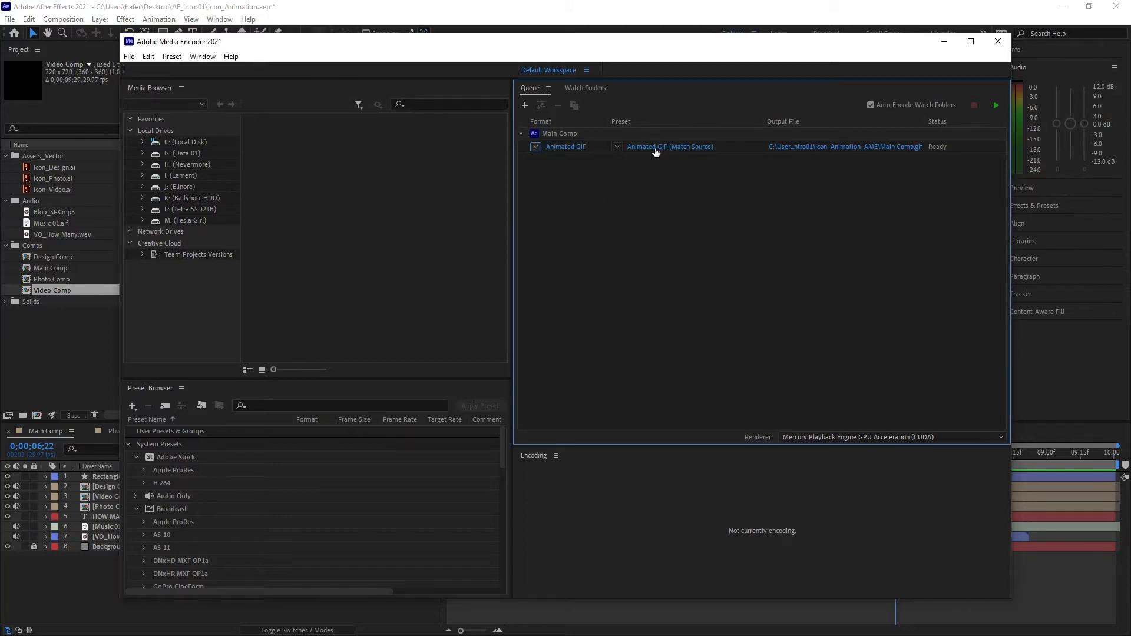
# Step: In the queued item's export settings, set the output file to MediaEncoderGif on the Desktop
pyautogui.click(698, 148)
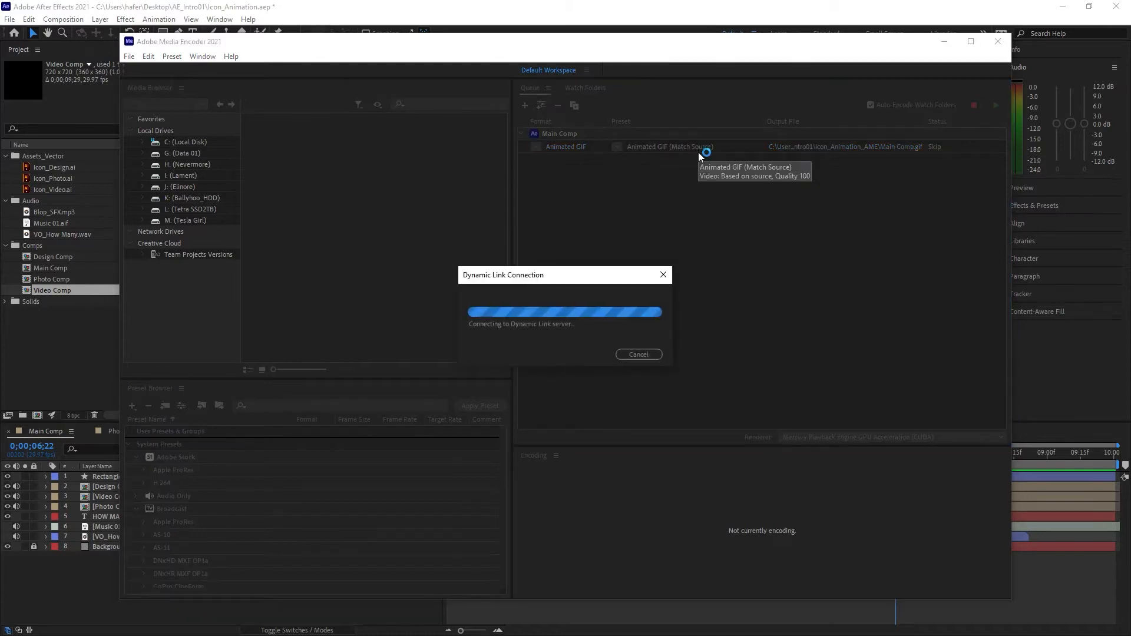
pyautogui.moveTo(622, 65); pyautogui.dragTo(690, 72)
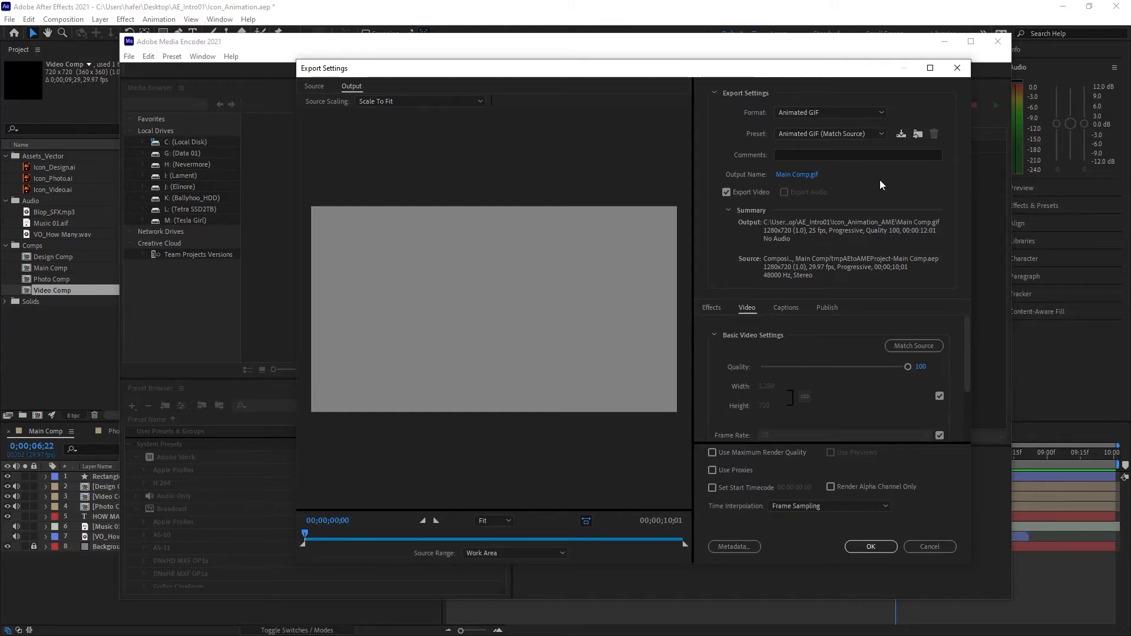
pyautogui.click(788, 175)
pyautogui.scroll(1, 346, 168)
pyautogui.click(346, 169)
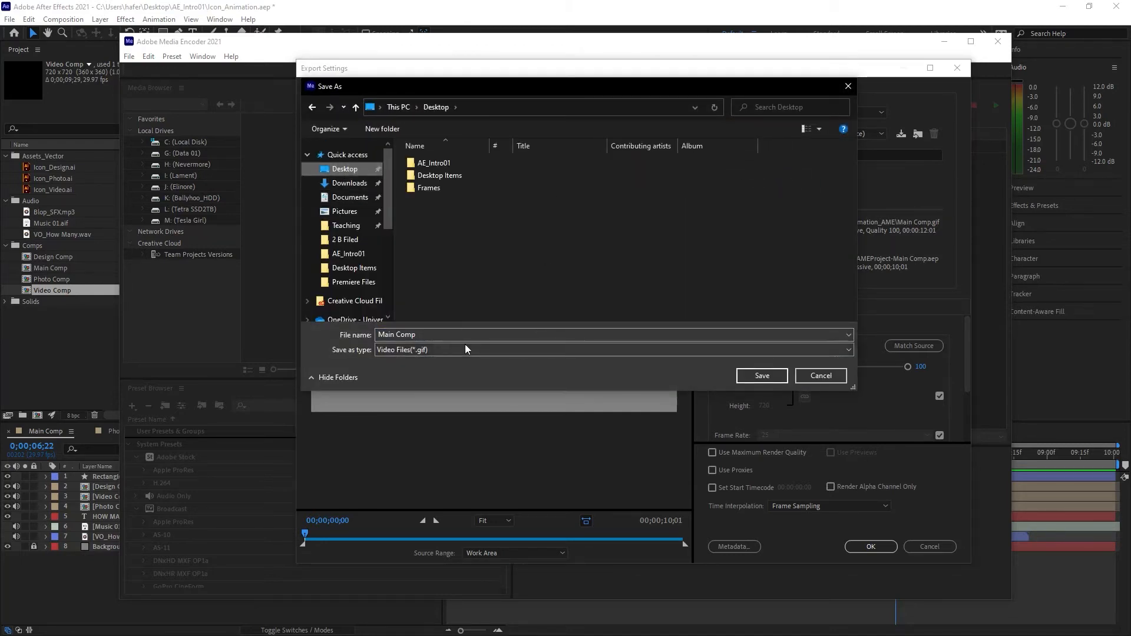
pyautogui.moveTo(417, 335); pyautogui.dragTo(375, 335)
pyautogui.write('MediaE')
pyautogui.write('N')
pyautogui.write('ncoder')
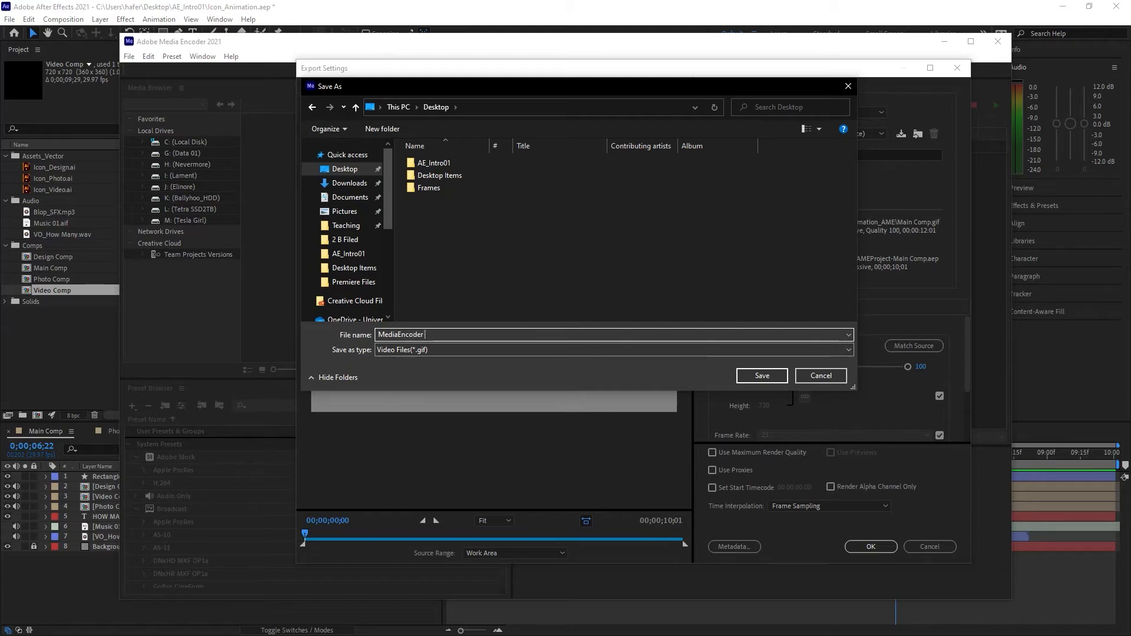
pyautogui.write('Gif')
pyautogui.click(762, 376)
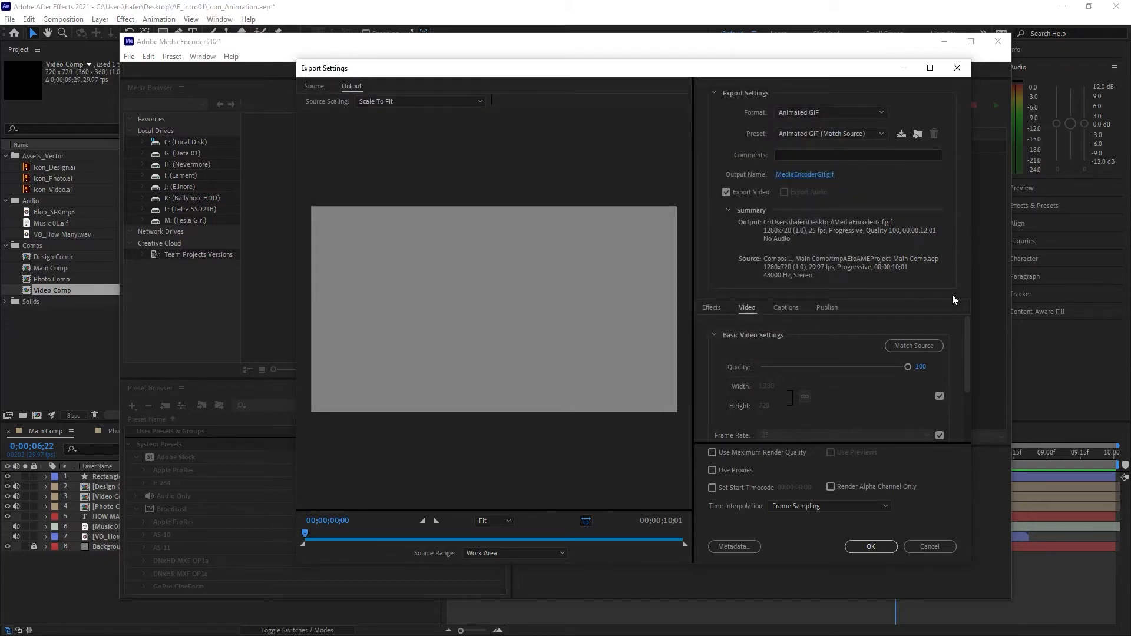
# Step: Review the GIF's video settings, accept the export settings and encode the queue, then return to After Effects
pyautogui.moveTo(968, 345); pyautogui.dragTo(971, 414)
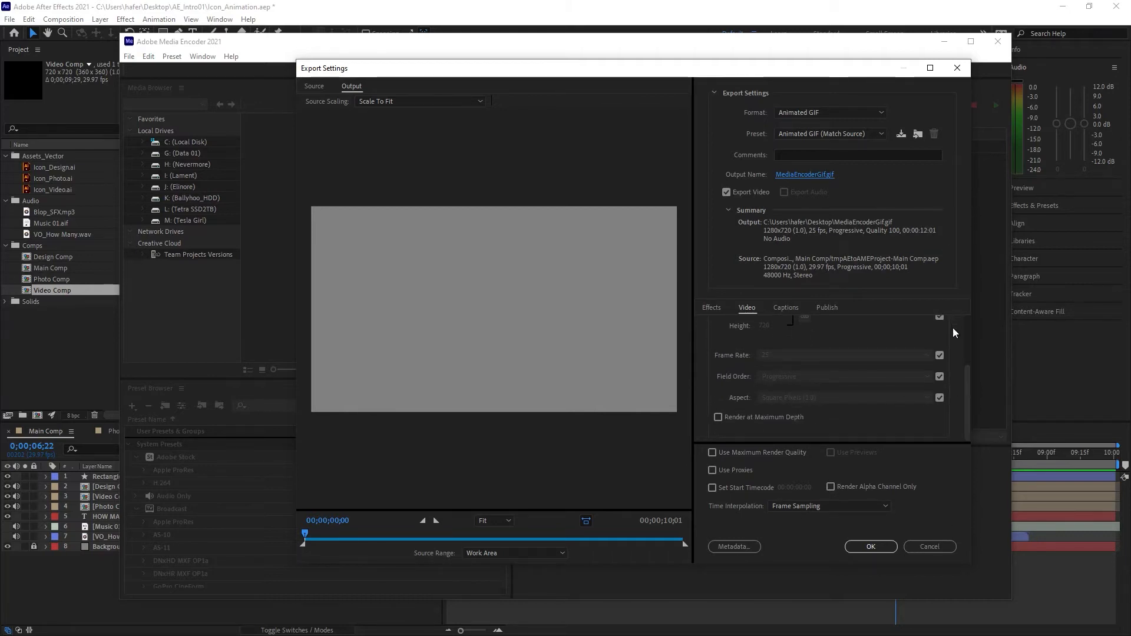
pyautogui.moveTo(969, 398); pyautogui.dragTo(976, 320)
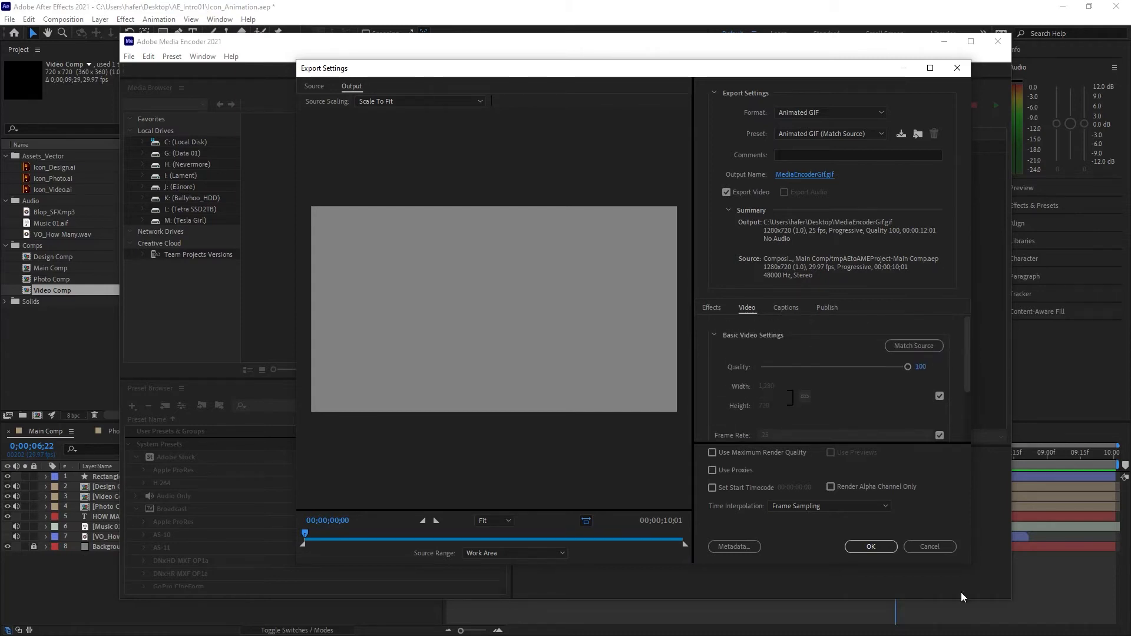
pyautogui.click(871, 547)
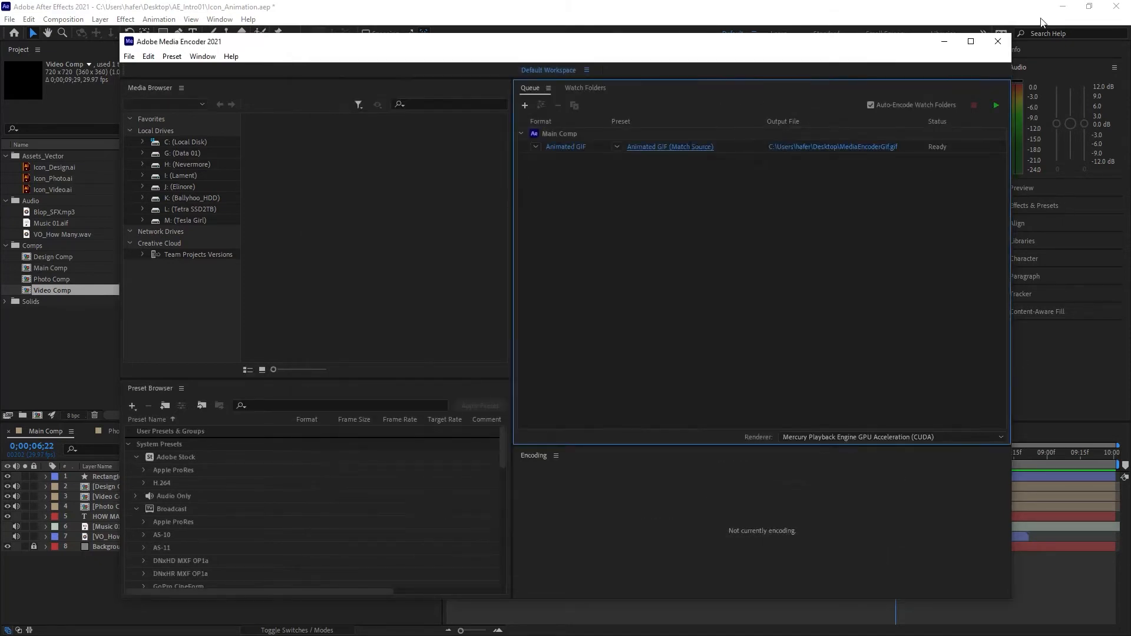
pyautogui.click(997, 106)
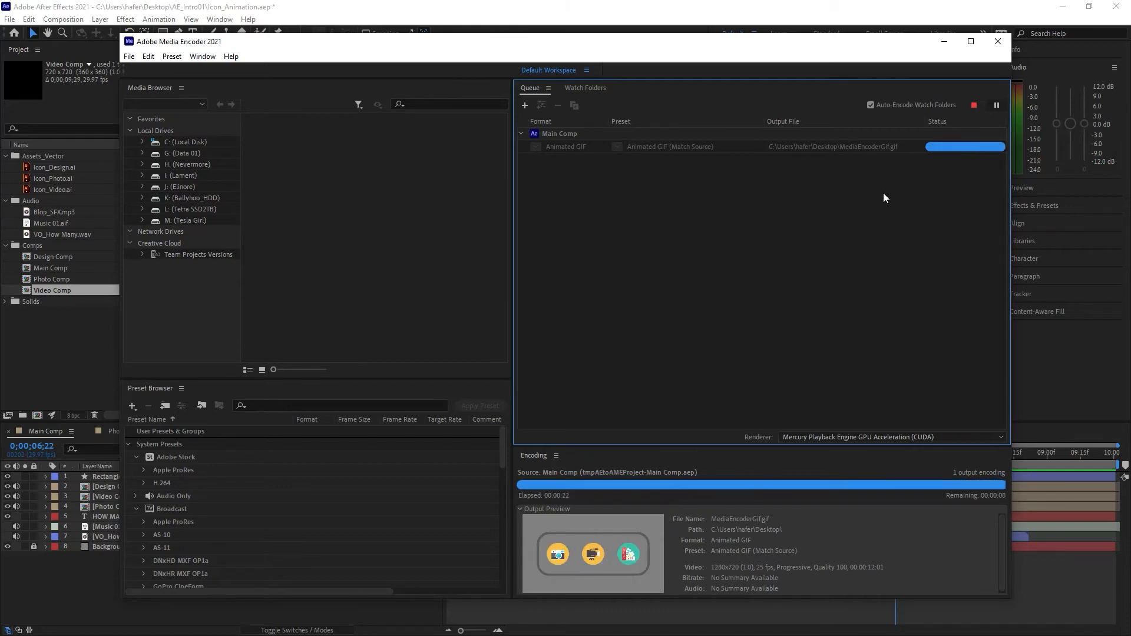
pyautogui.click(948, 40)
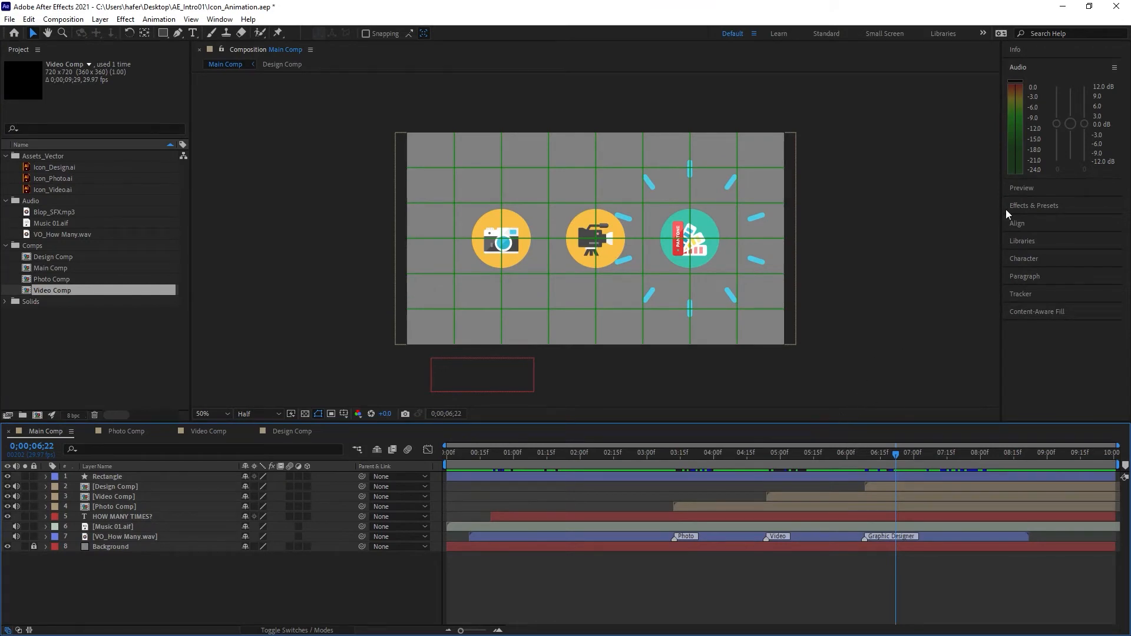
# Step: Add Main Comp to the Render Queue and set its output module format to PNG Sequence
pyautogui.click(46, 20)
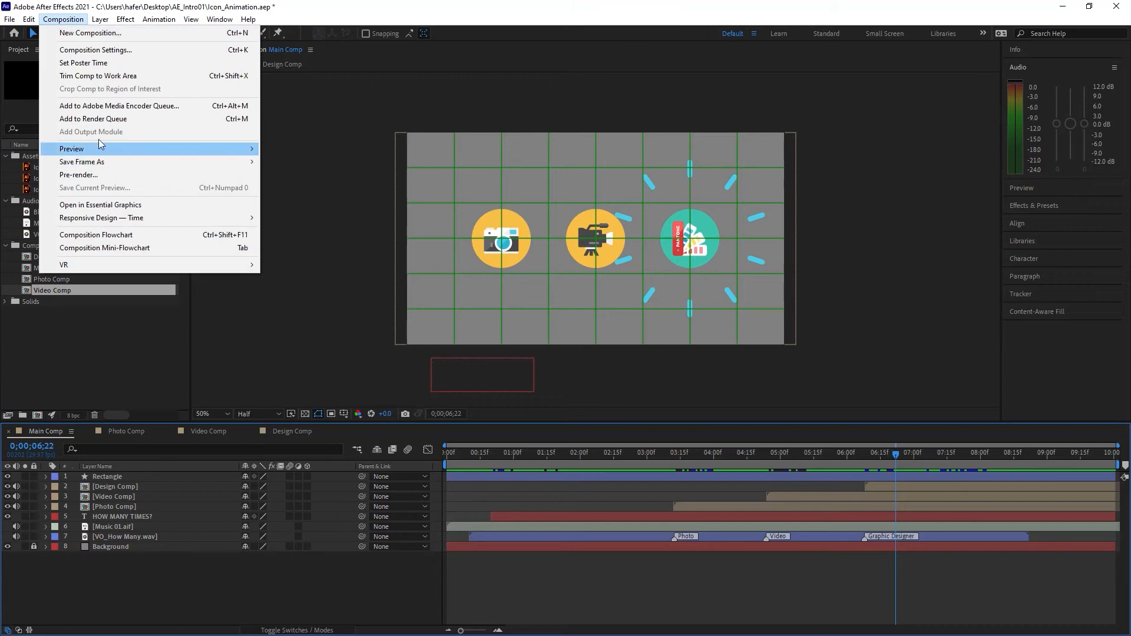
pyautogui.click(111, 119)
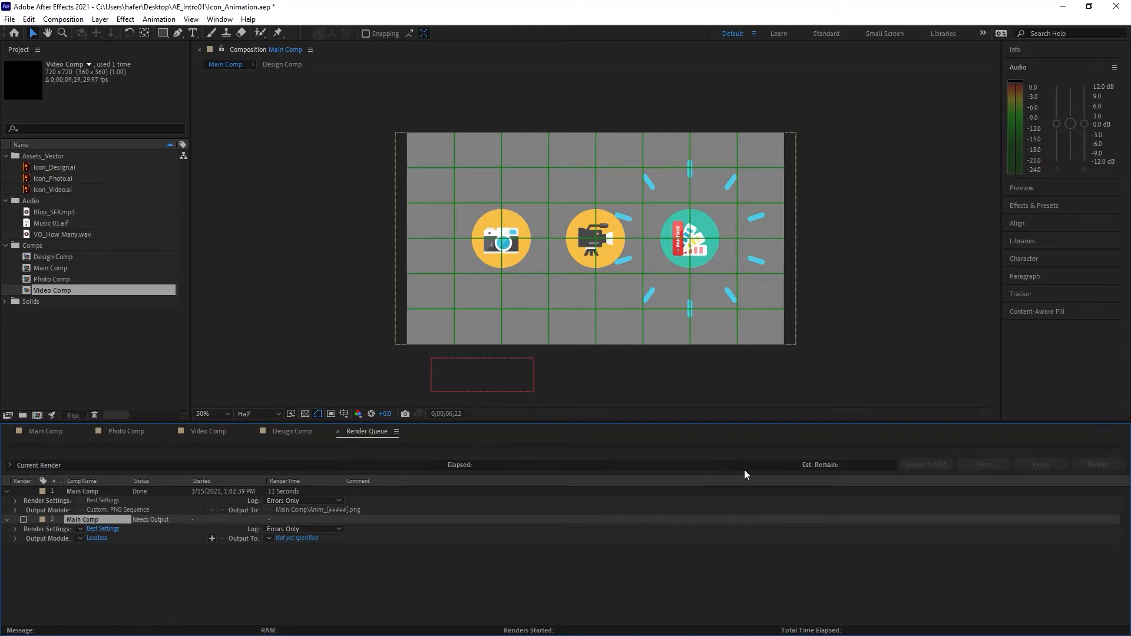
pyautogui.click(100, 537)
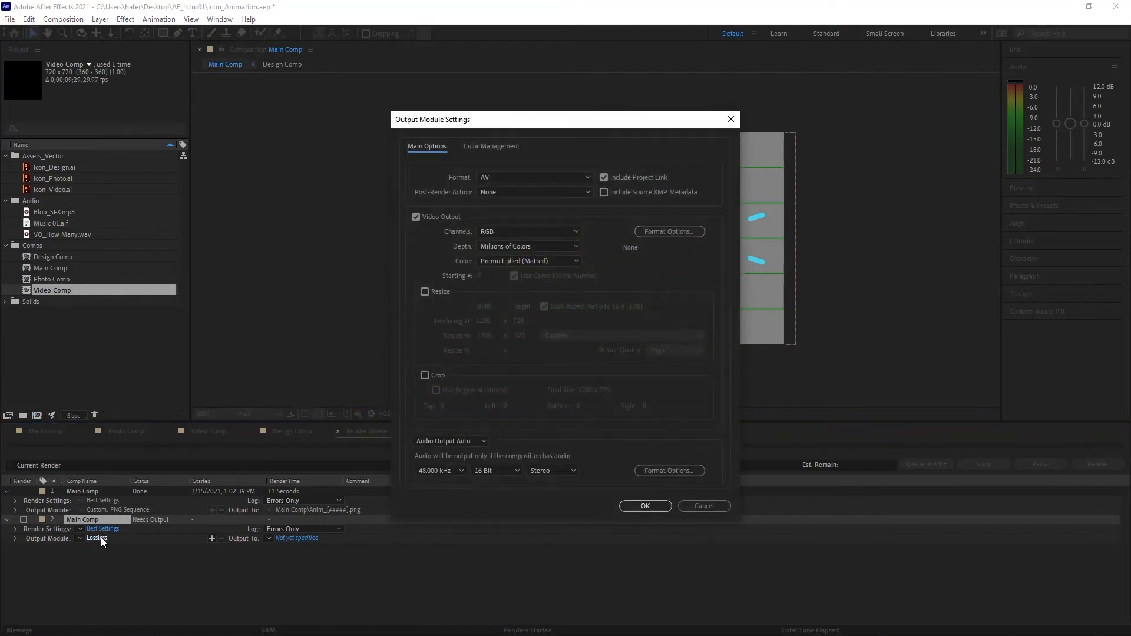
pyautogui.click(588, 176)
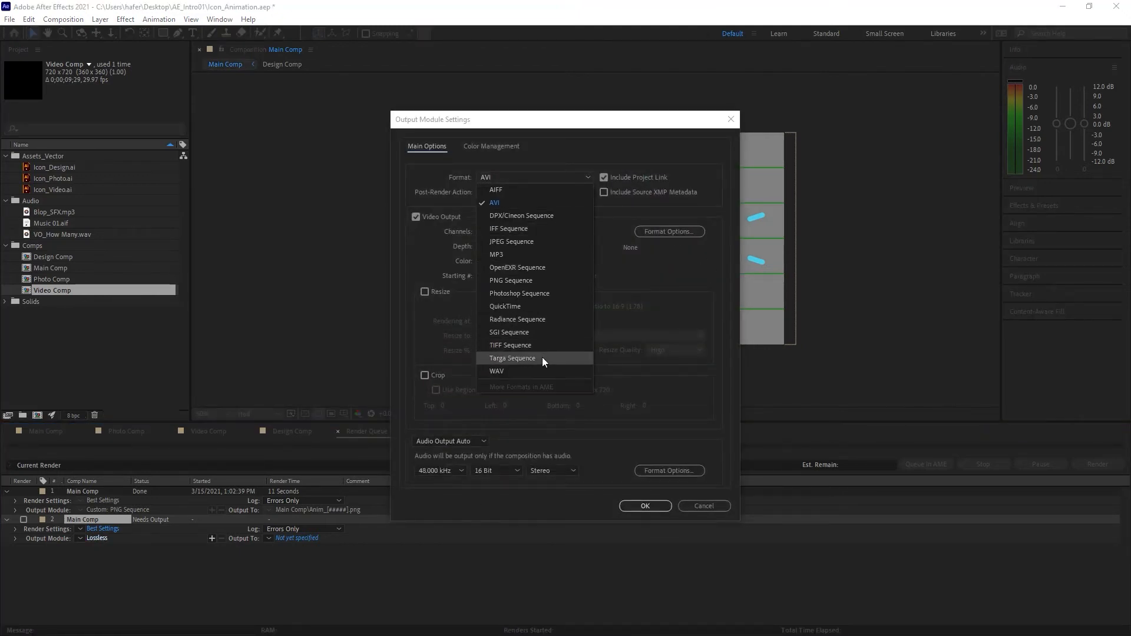
pyautogui.click(533, 280)
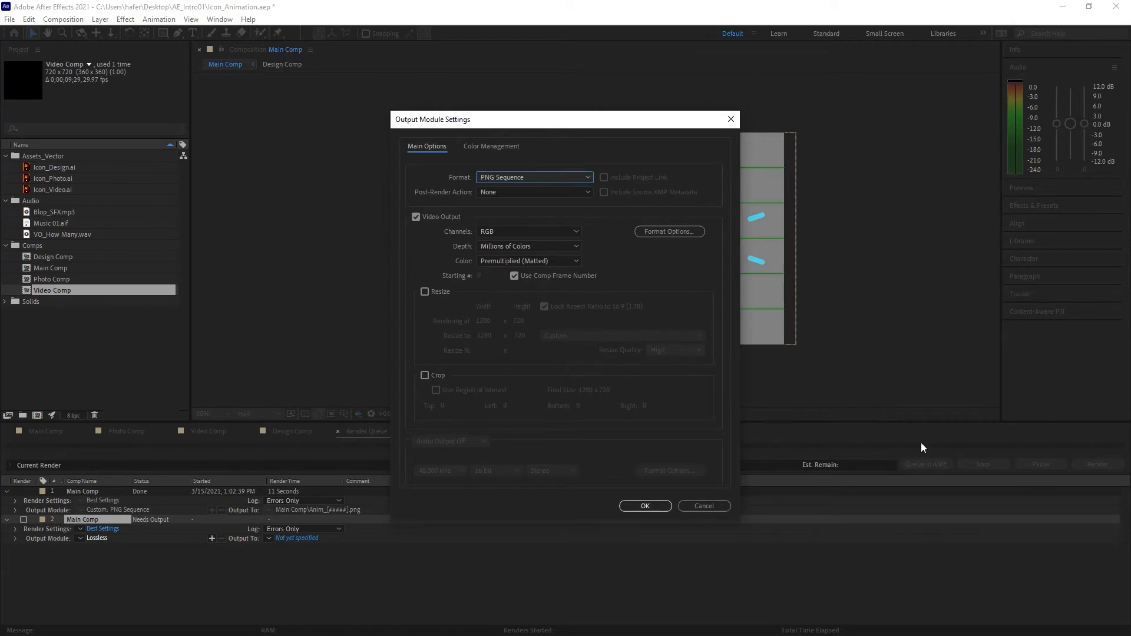
pyautogui.click(645, 507)
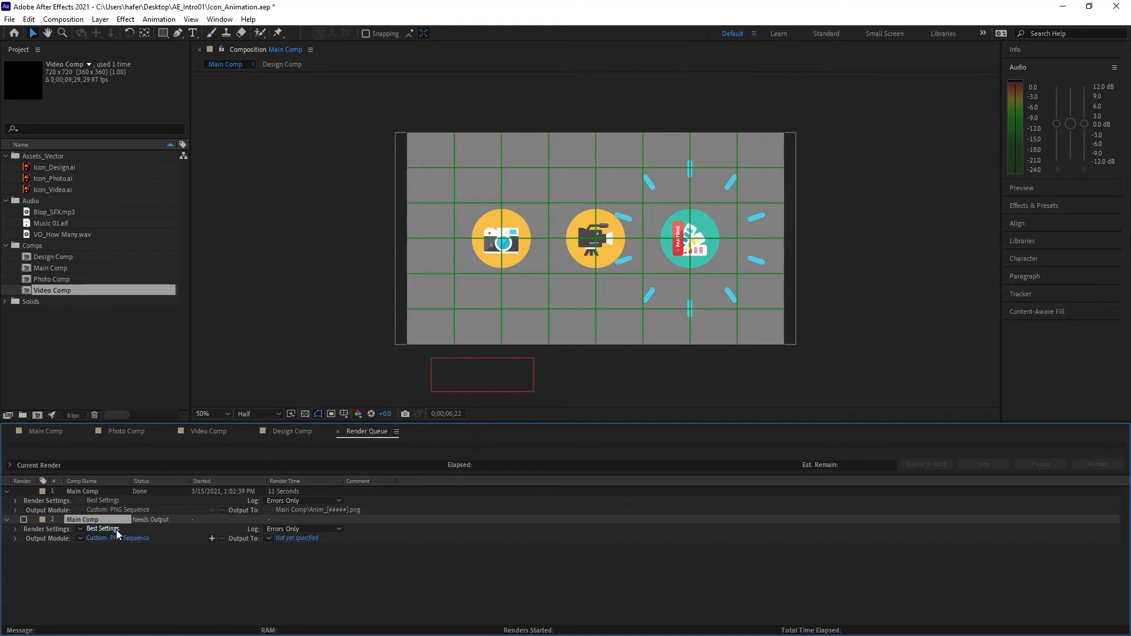
# Step: Choose the Desktop as the PNG sequence's output location and create a folder named Frames there
pyautogui.click(306, 541)
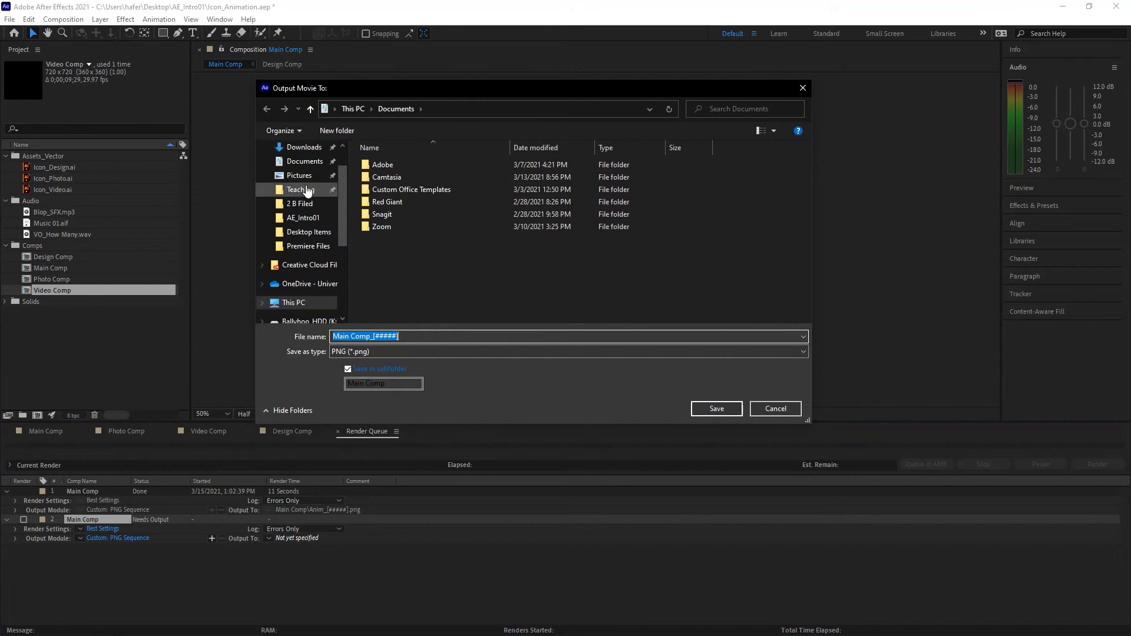
pyautogui.click(303, 170)
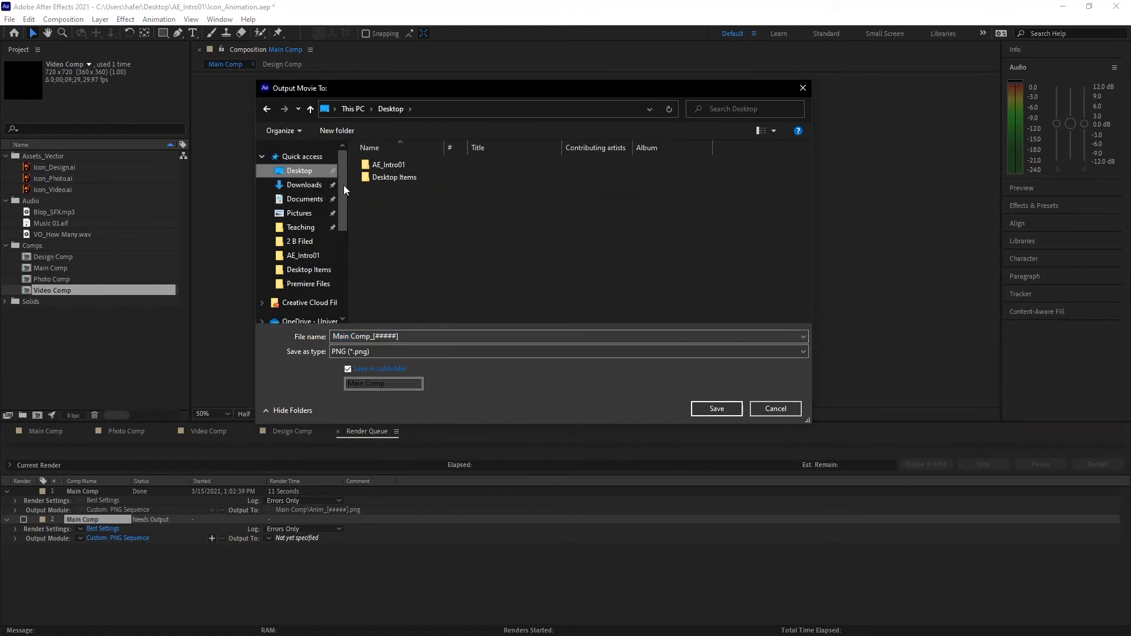
pyautogui.click(351, 132)
pyautogui.write('Frames')
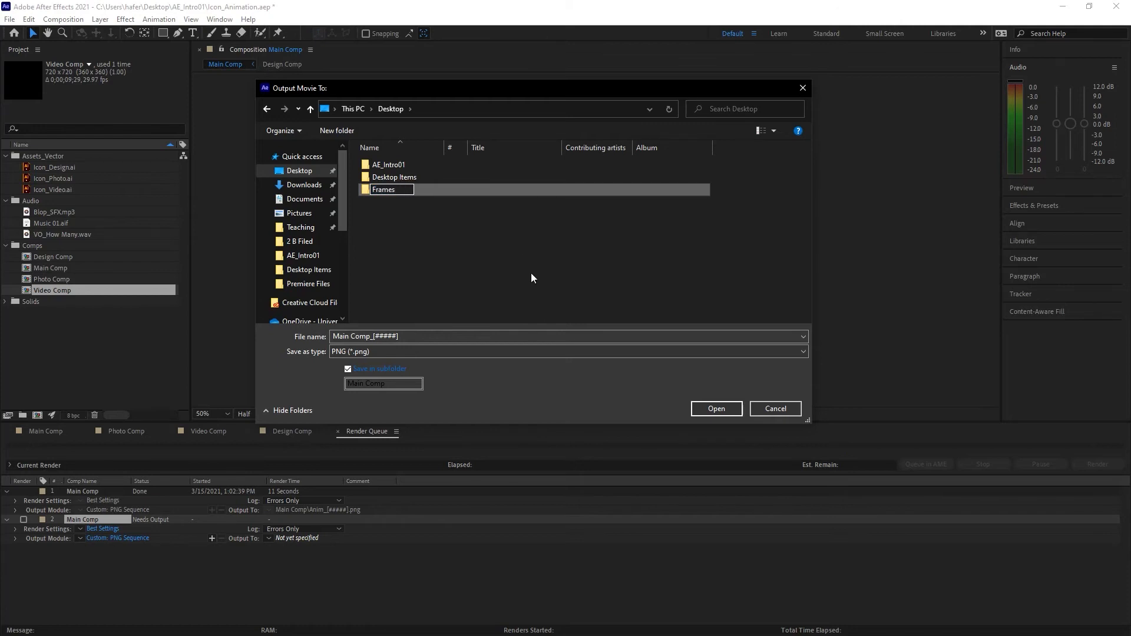
# Step: Name the output GifTest_[#####], save it in the Main Comp subfolder and render the PNG sequence
pyautogui.click(373, 336)
pyautogui.click(373, 336)
pyautogui.moveTo(371, 336); pyautogui.dragTo(329, 335)
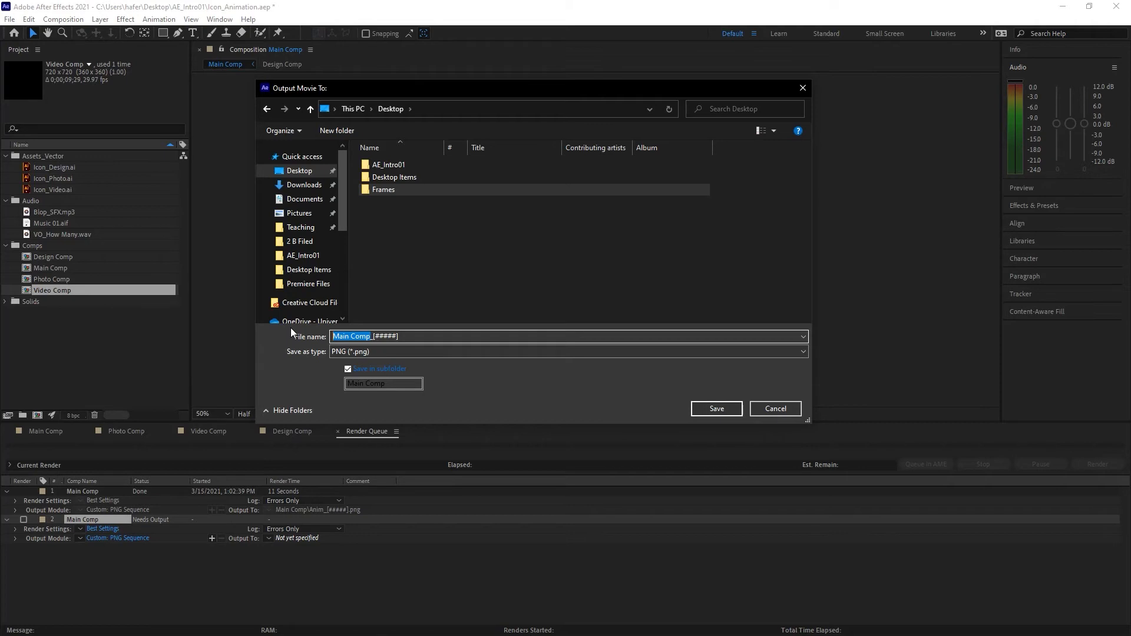
pyautogui.write('Gif')
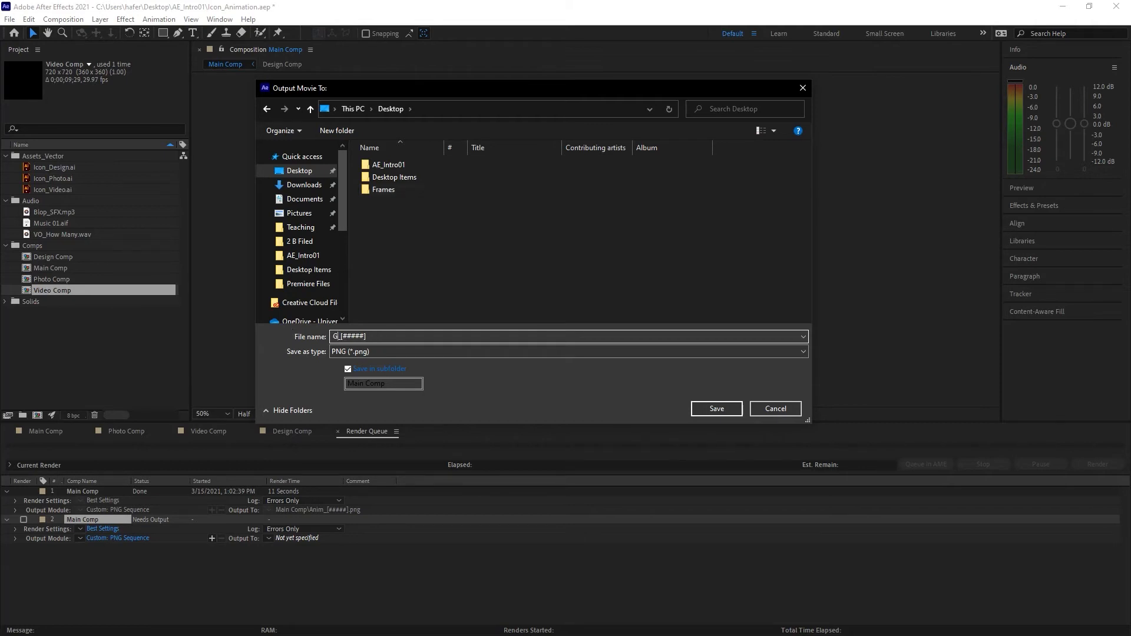
pyautogui.write('Test')
pyautogui.click(716, 408)
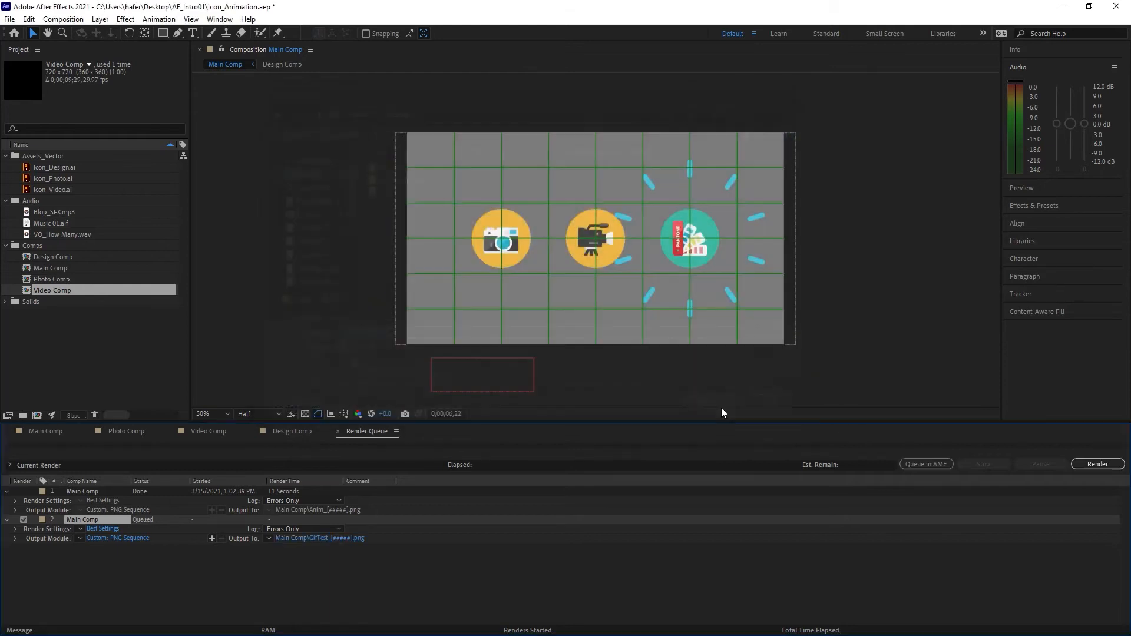
pyautogui.click(1101, 469)
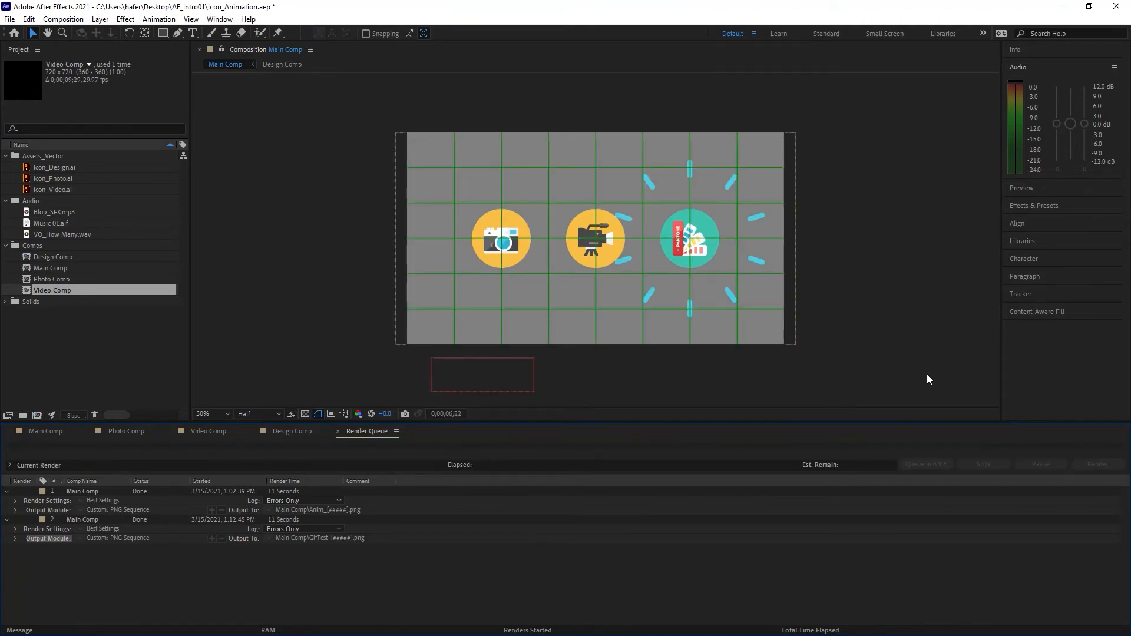
# Step: Switch from After Effects to Photoshop and browse to the Main Comp folder on the Desktop to open a file
pyautogui.click(1064, 13)
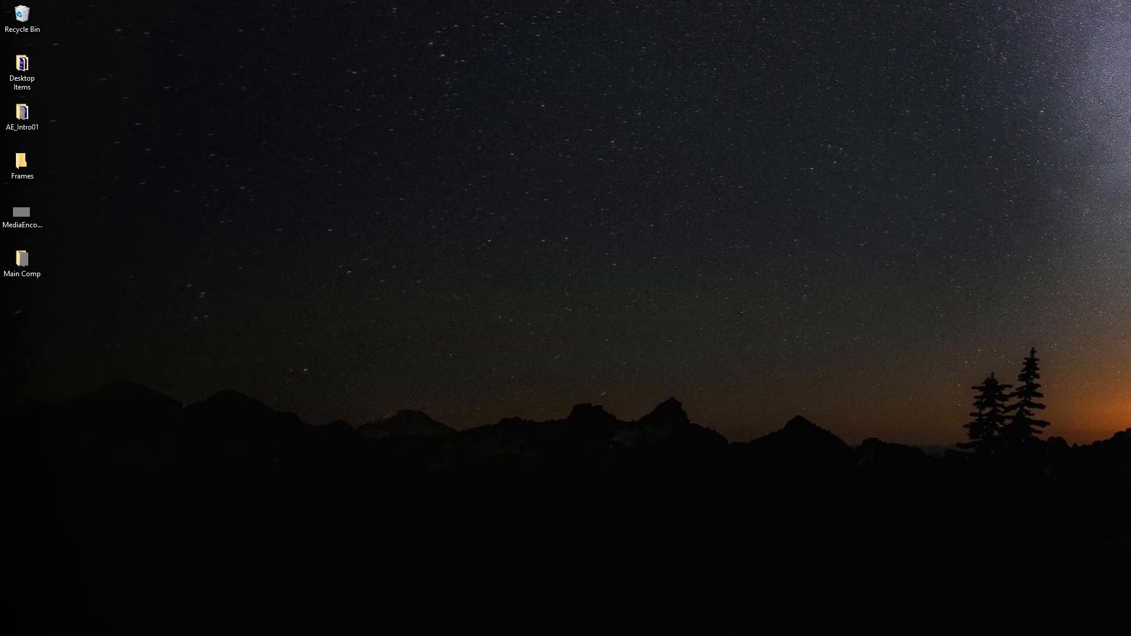
pyautogui.hotkey('alt', 'Tab')
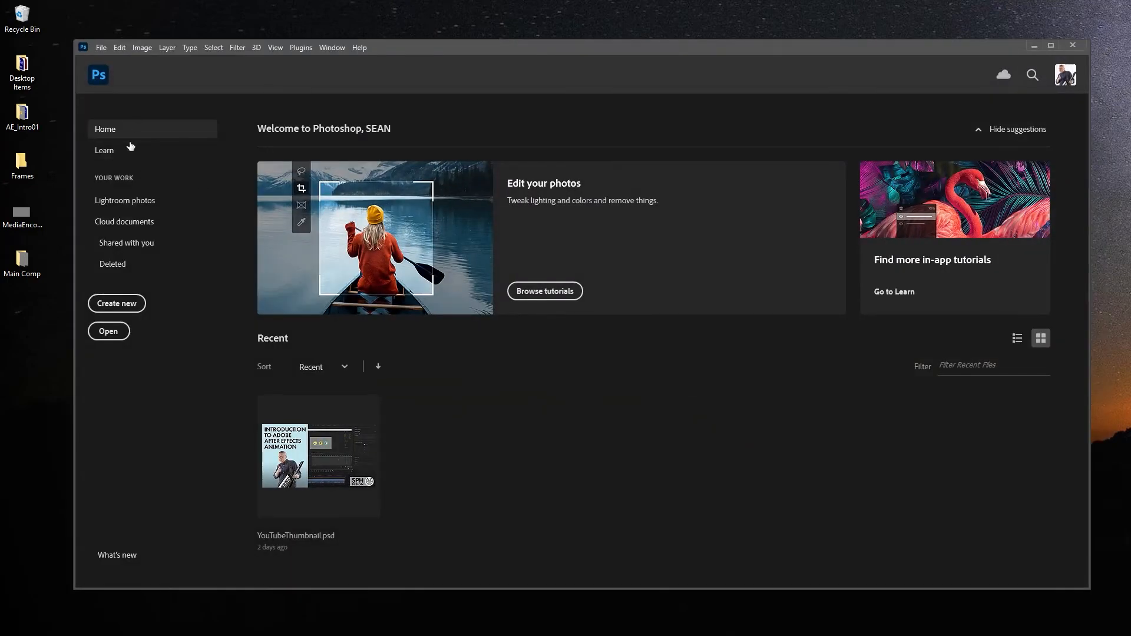
pyautogui.click(107, 334)
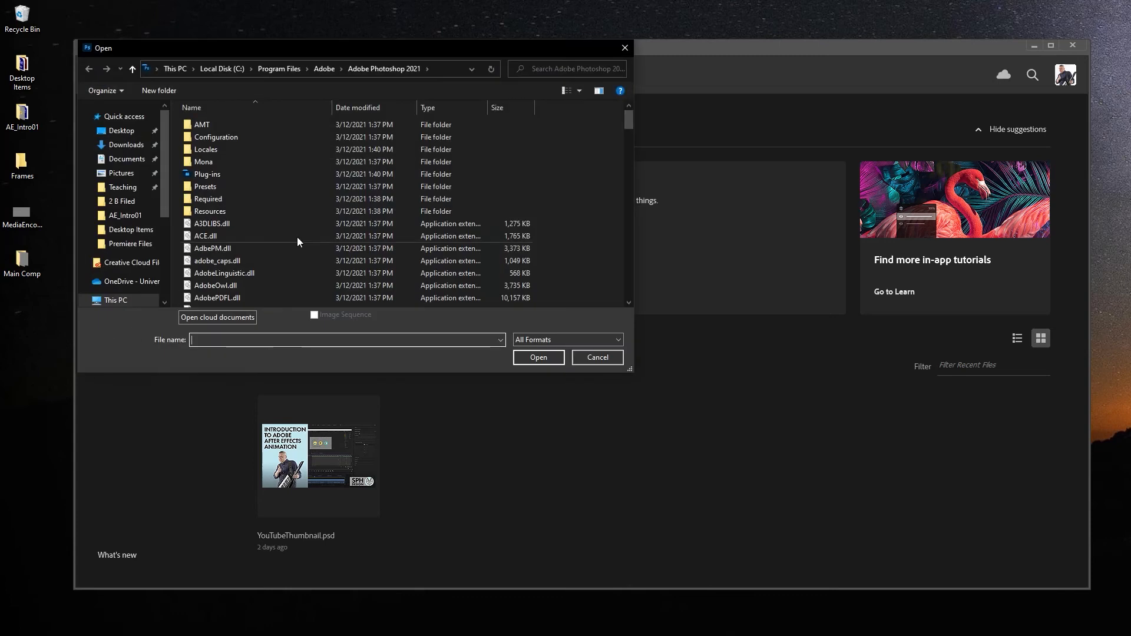
pyautogui.click(108, 133)
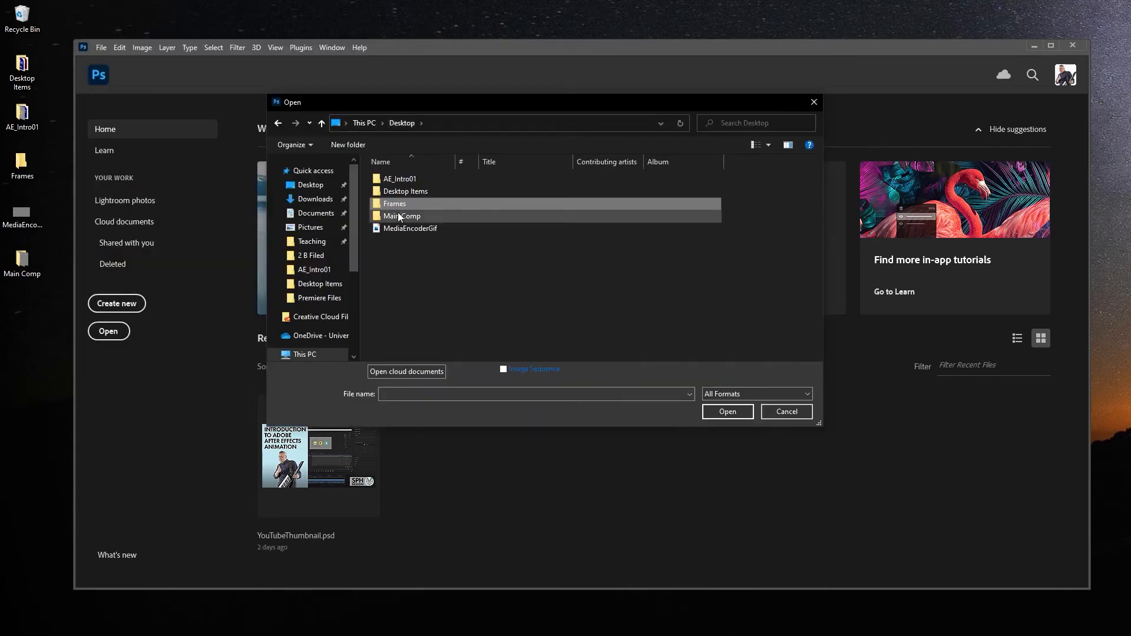
pyautogui.doubleClick(399, 217)
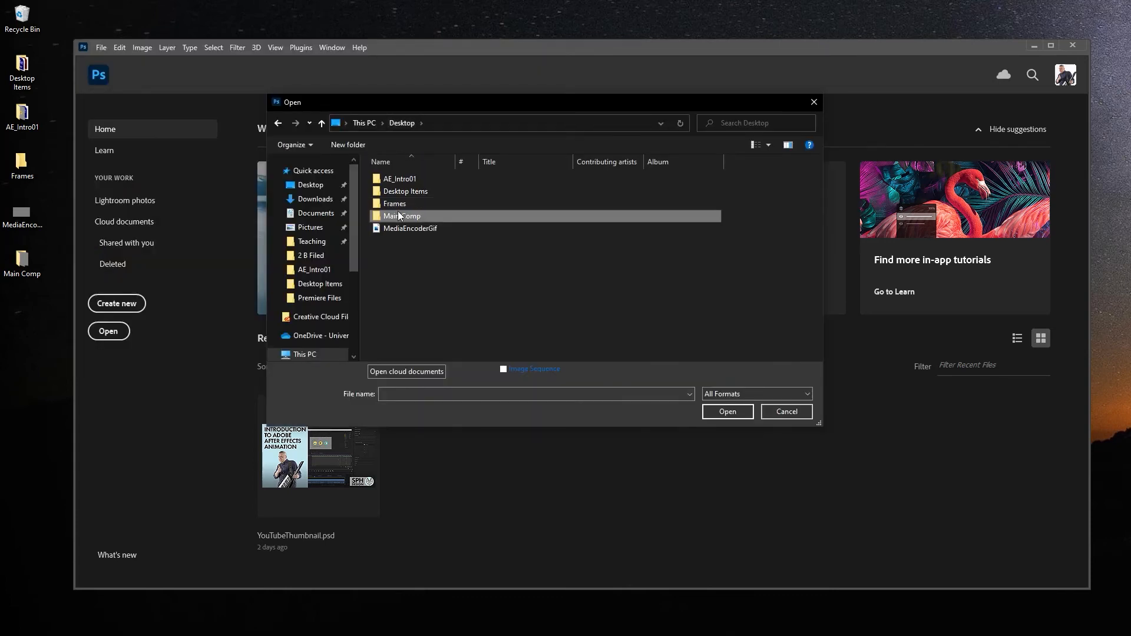
# Step: Open GifTest_00000 as an image sequence with a frame rate of 30 fps
pyautogui.click(398, 199)
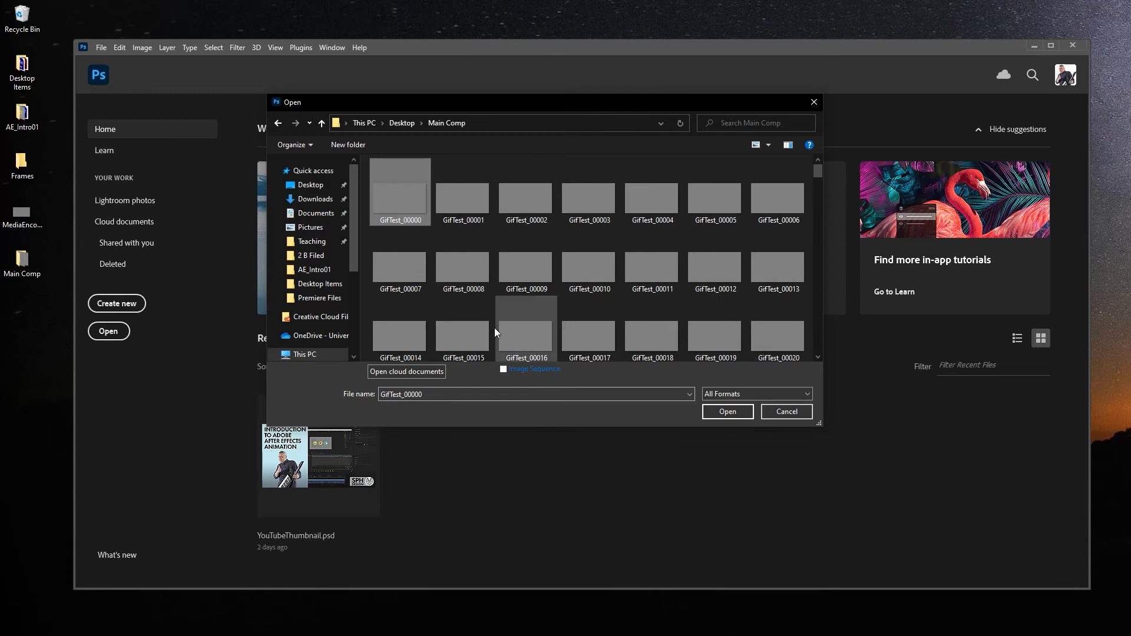
pyautogui.click(503, 369)
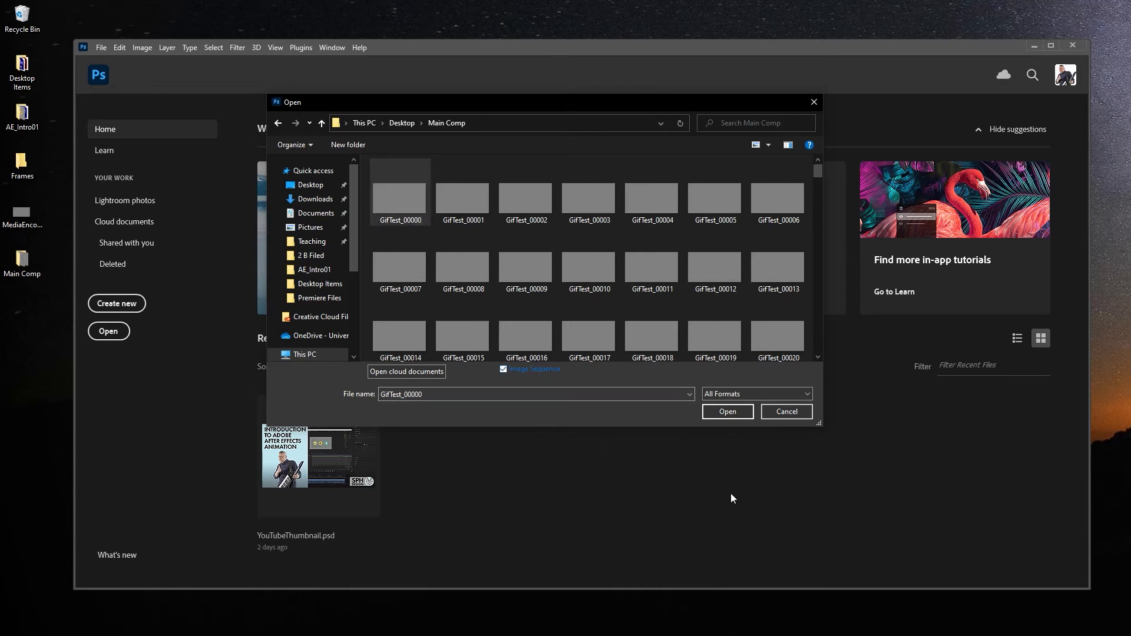
pyautogui.click(728, 411)
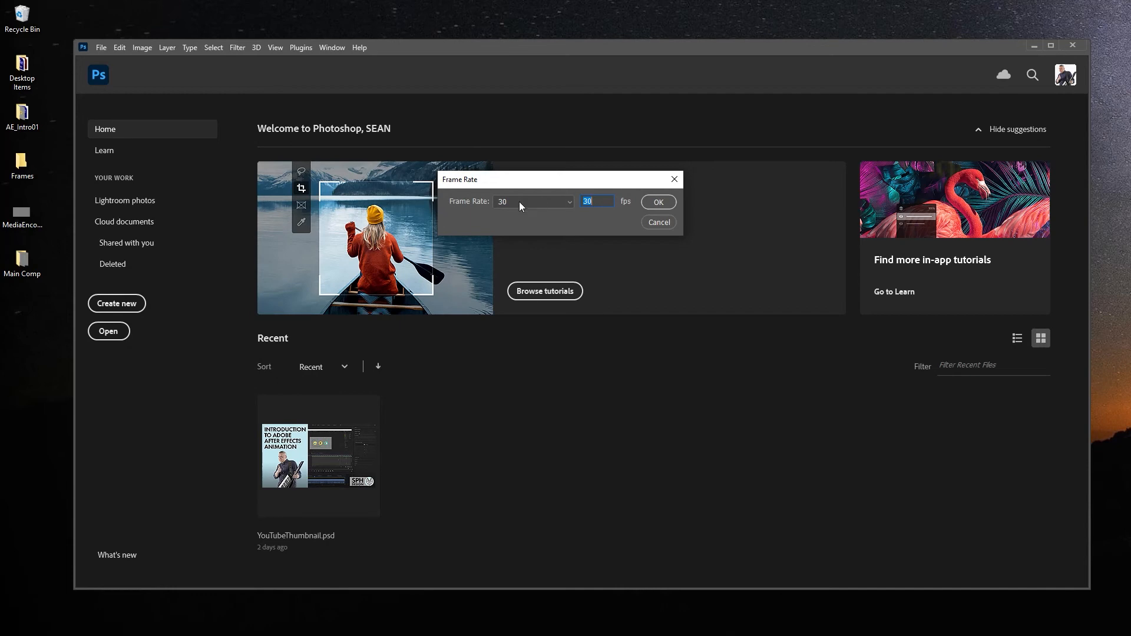
pyautogui.click(667, 205)
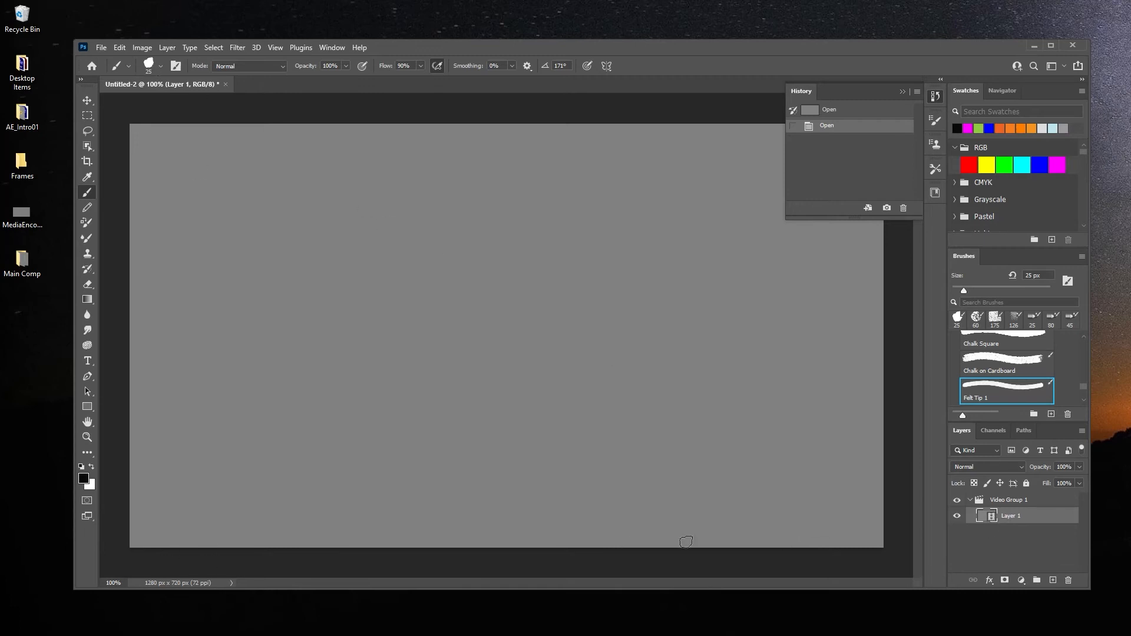
# Step: Show the Timeline and play through the imported icon animation
pyautogui.click(332, 49)
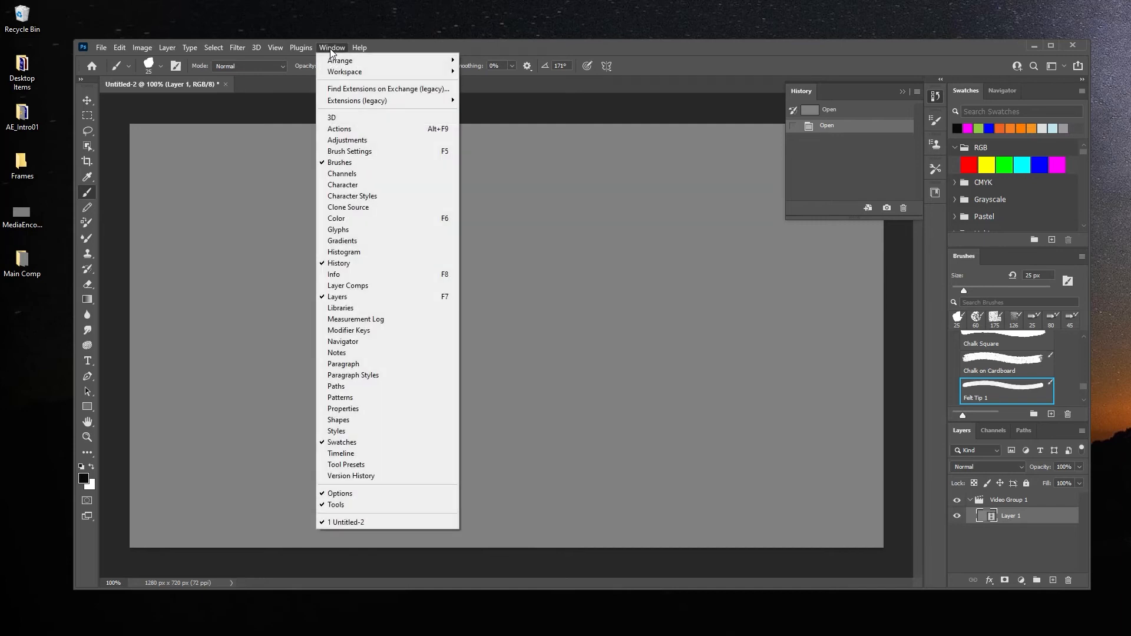
pyautogui.click(376, 460)
pyautogui.press('space')
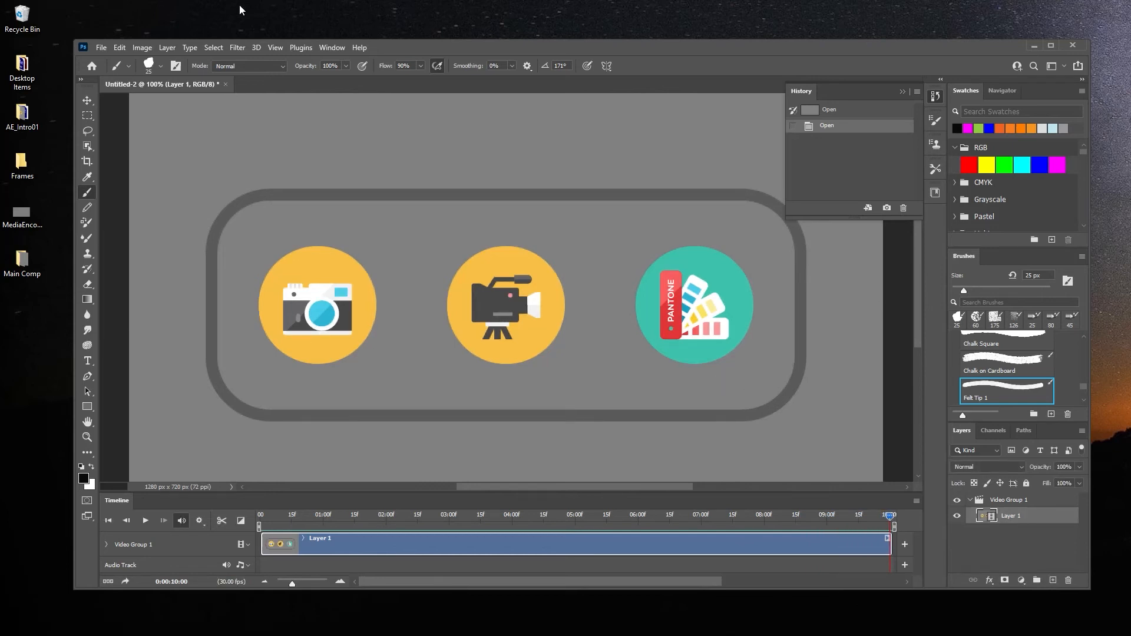
# Step: Start a Save for Web (Legacy) export of the animation and fit the whole frame in the preview
pyautogui.click(102, 50)
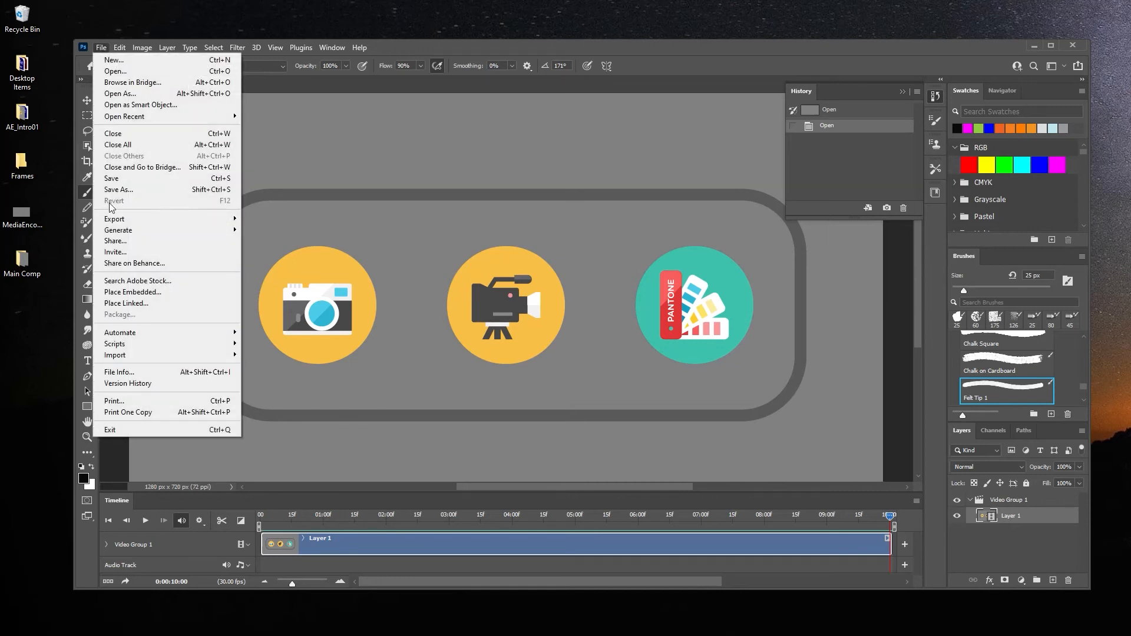
pyautogui.moveTo(118, 223)
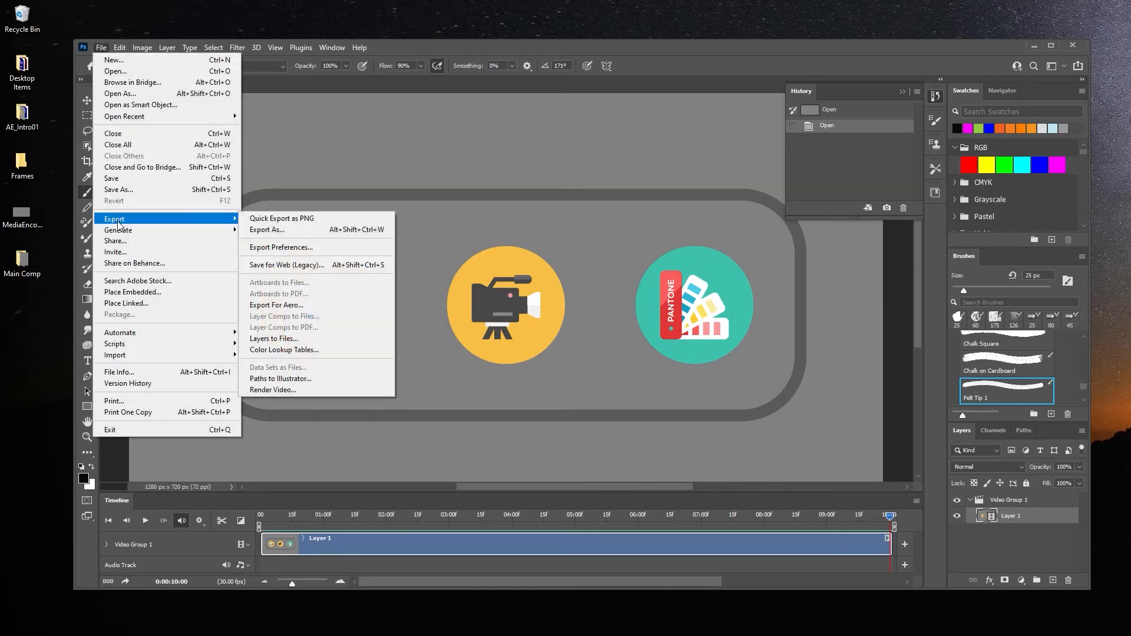
pyautogui.click(321, 266)
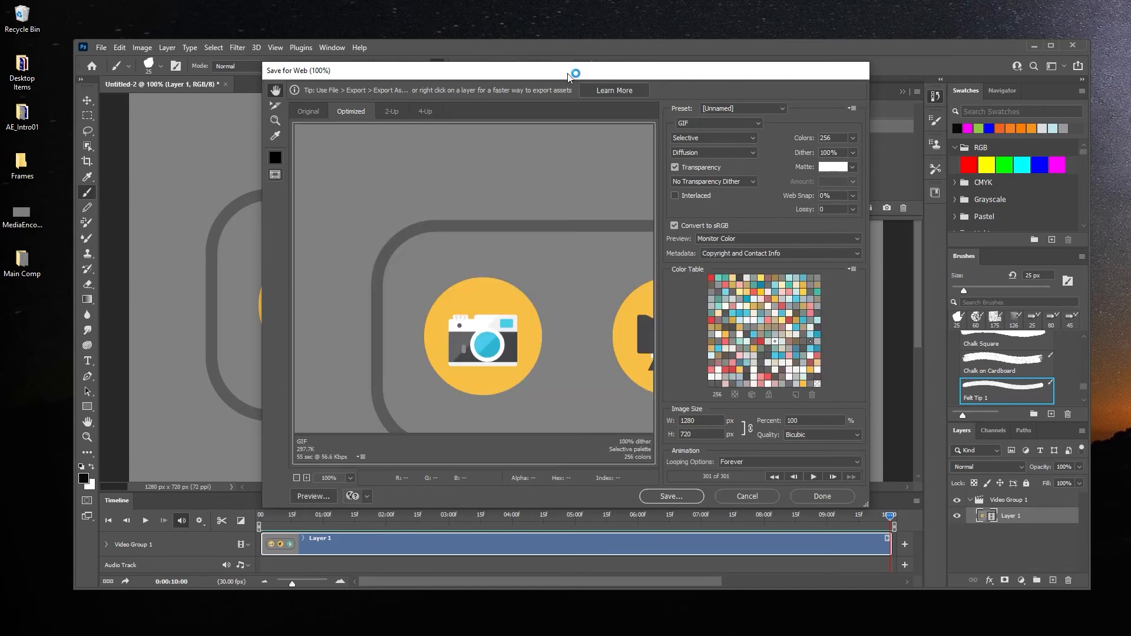
pyautogui.click(351, 478)
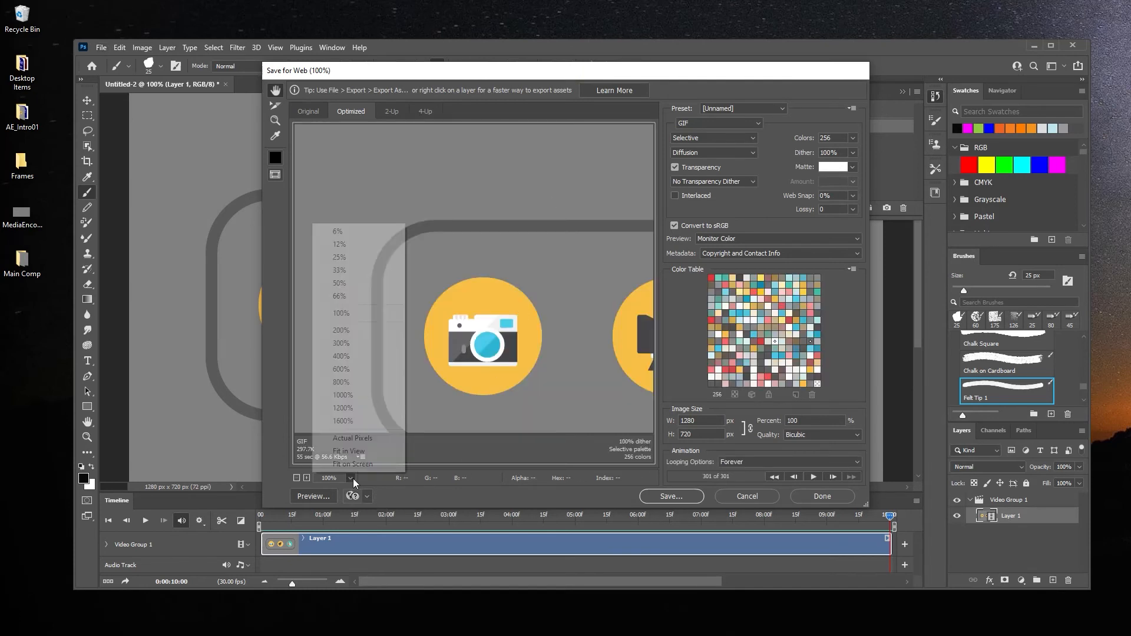
pyautogui.click(351, 452)
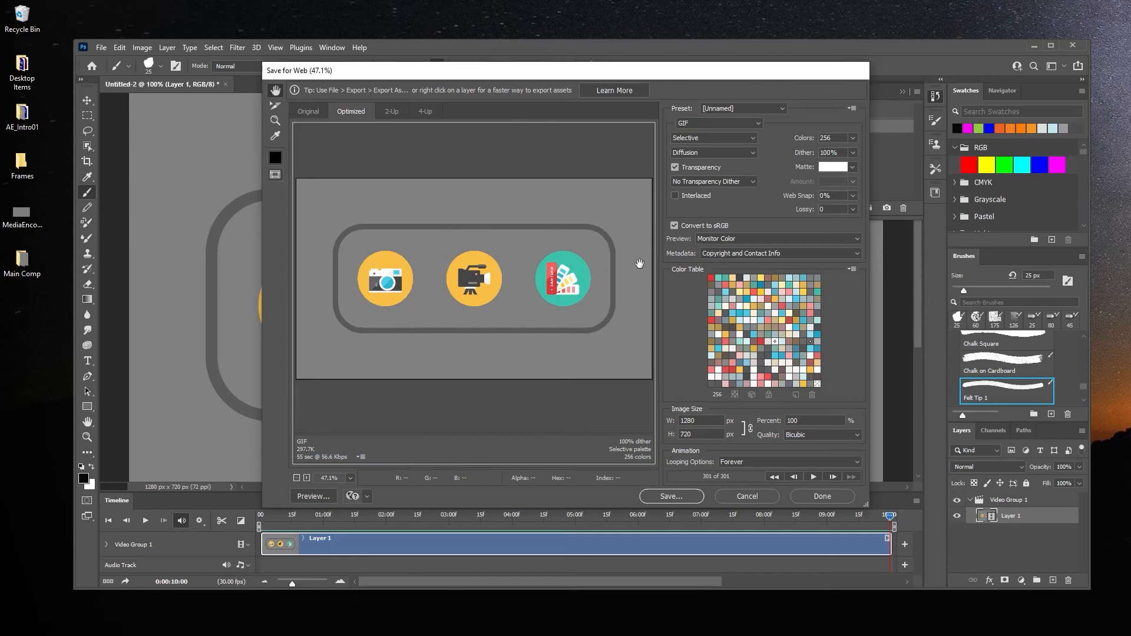
# Step: Review the color reduction methods, keeping Selective, and set the GIF's looping option to Forever
pyautogui.click(754, 141)
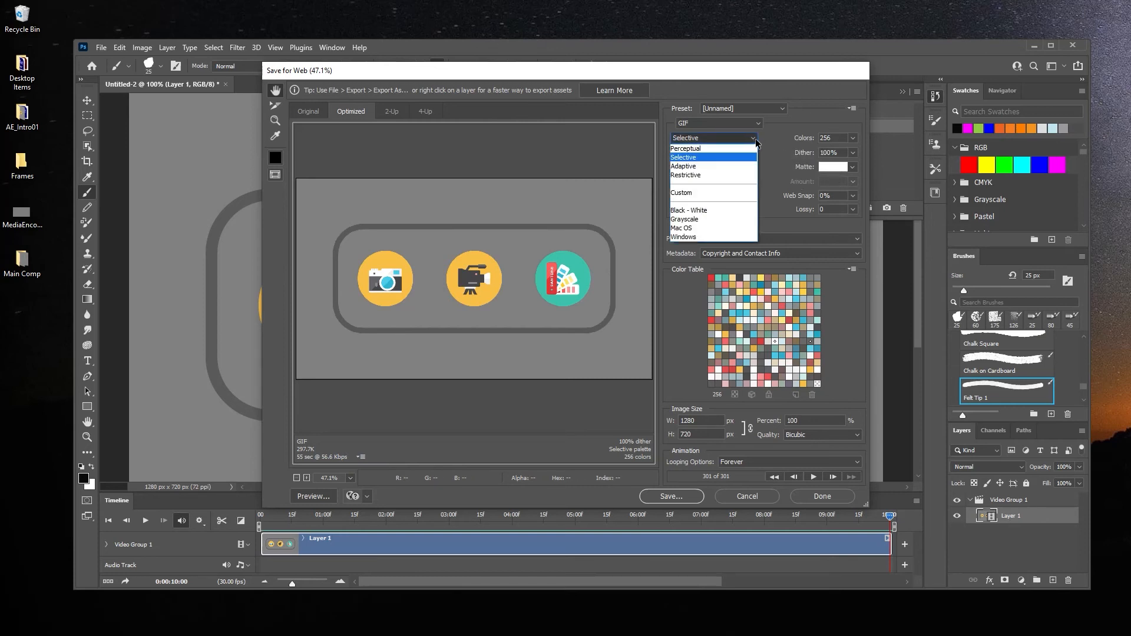
pyautogui.click(777, 141)
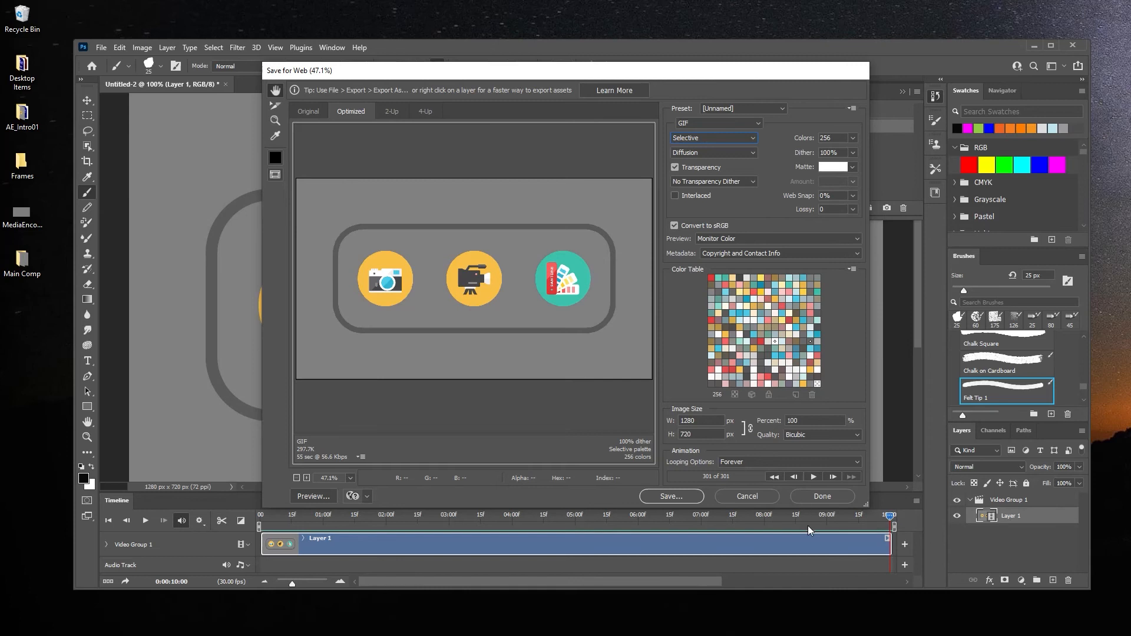
pyautogui.click(752, 464)
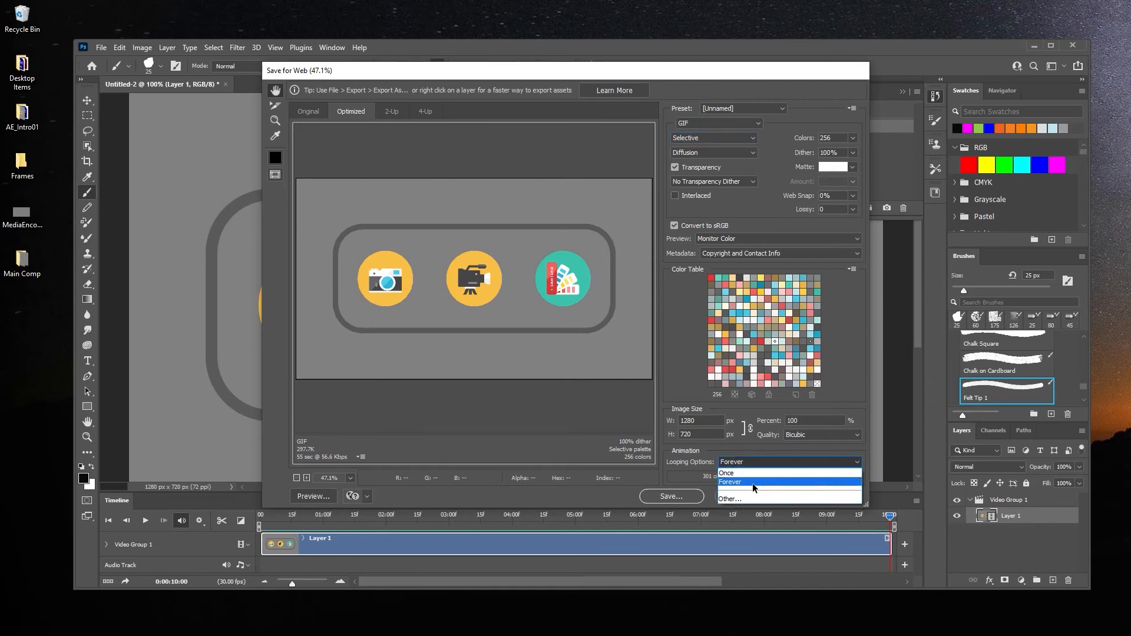
pyautogui.click(752, 483)
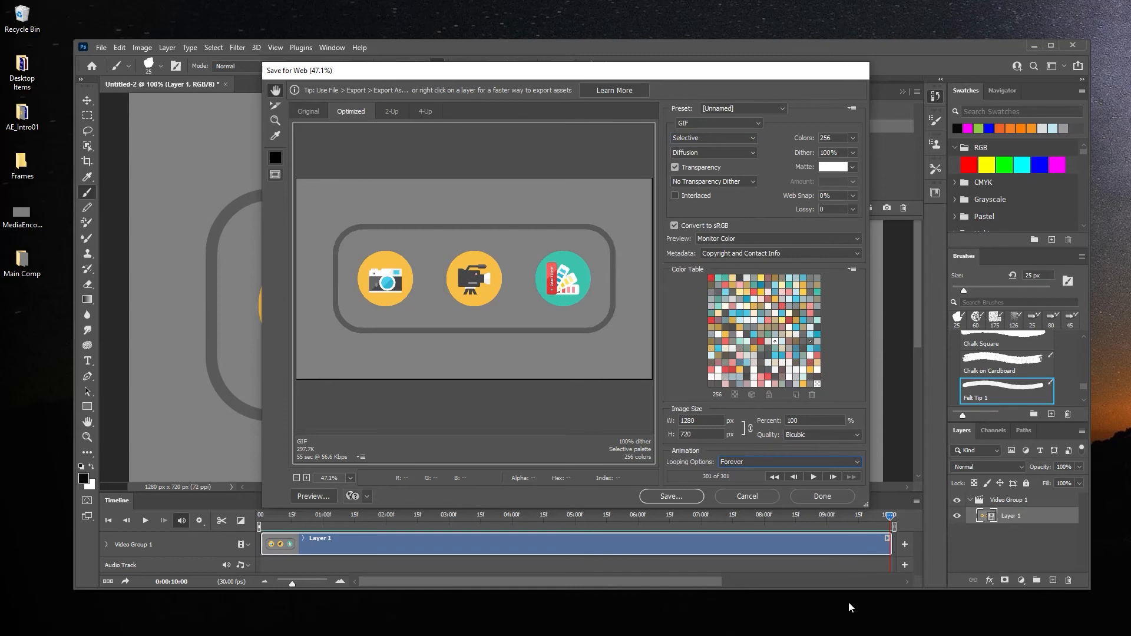
# Step: Save the optimized GIF to the Desktop under the name GifPS
pyautogui.click(672, 496)
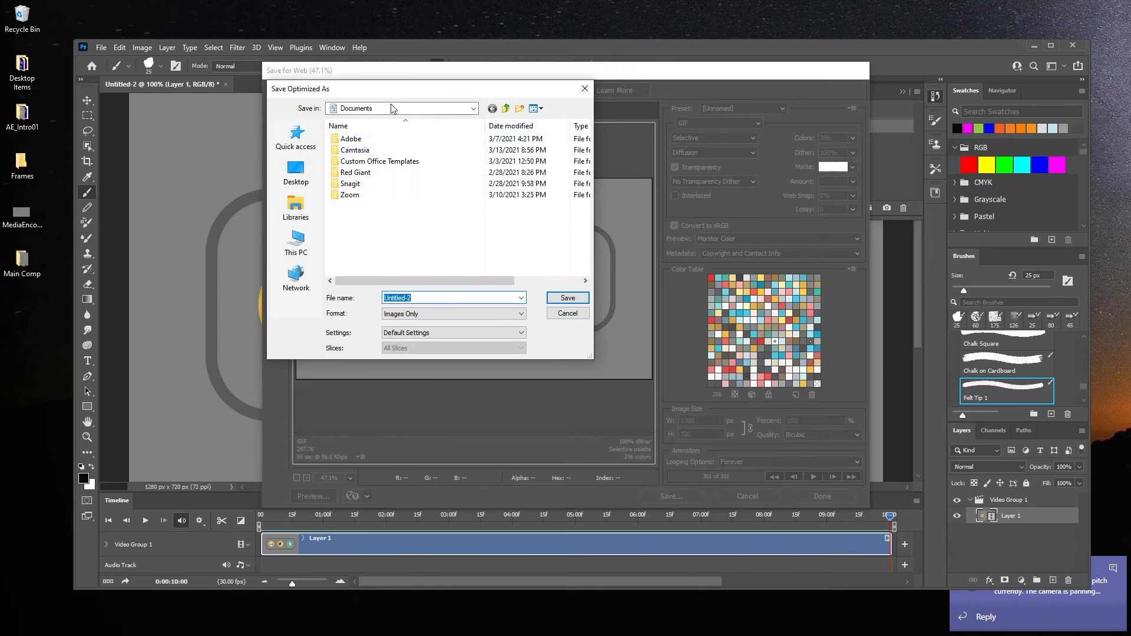
pyautogui.click(429, 109)
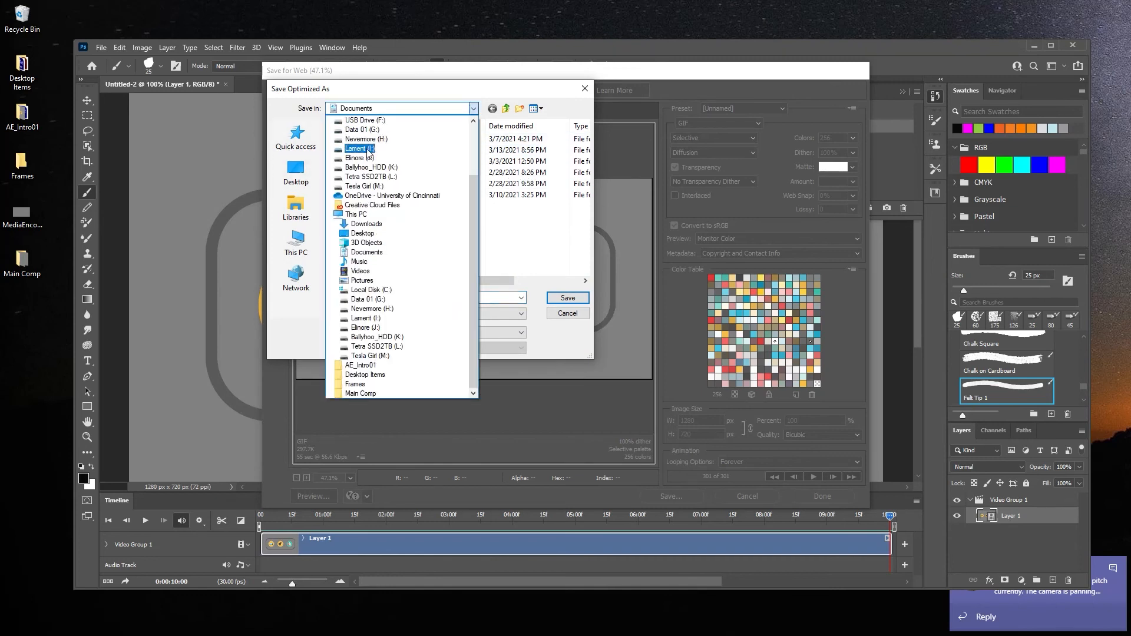
pyautogui.click(377, 234)
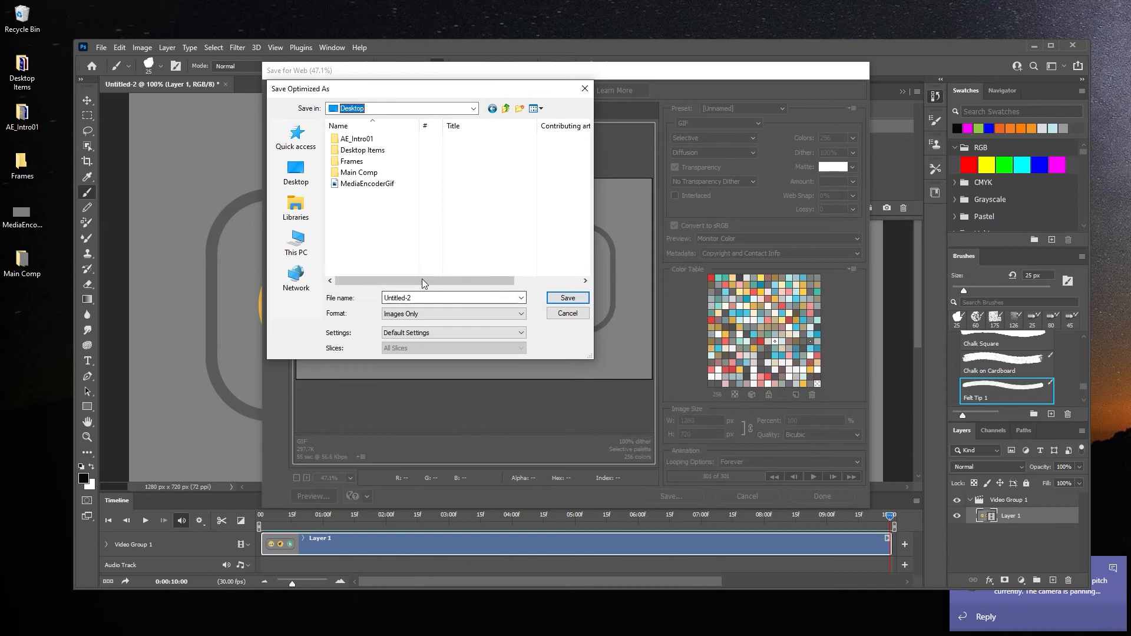
pyautogui.click(429, 297)
pyautogui.write('GifPS')
pyautogui.click(567, 300)
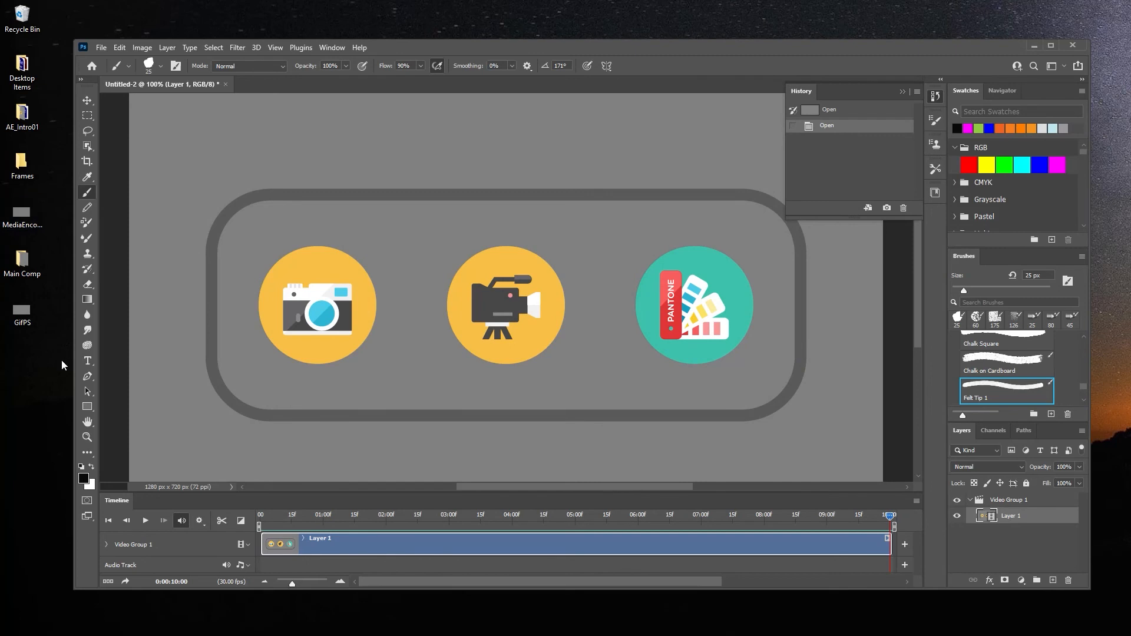
# Step: Preview the GifPS and MediaEncoderGif files from the Desktop to compare their playback and image quality
pyautogui.click(24, 317)
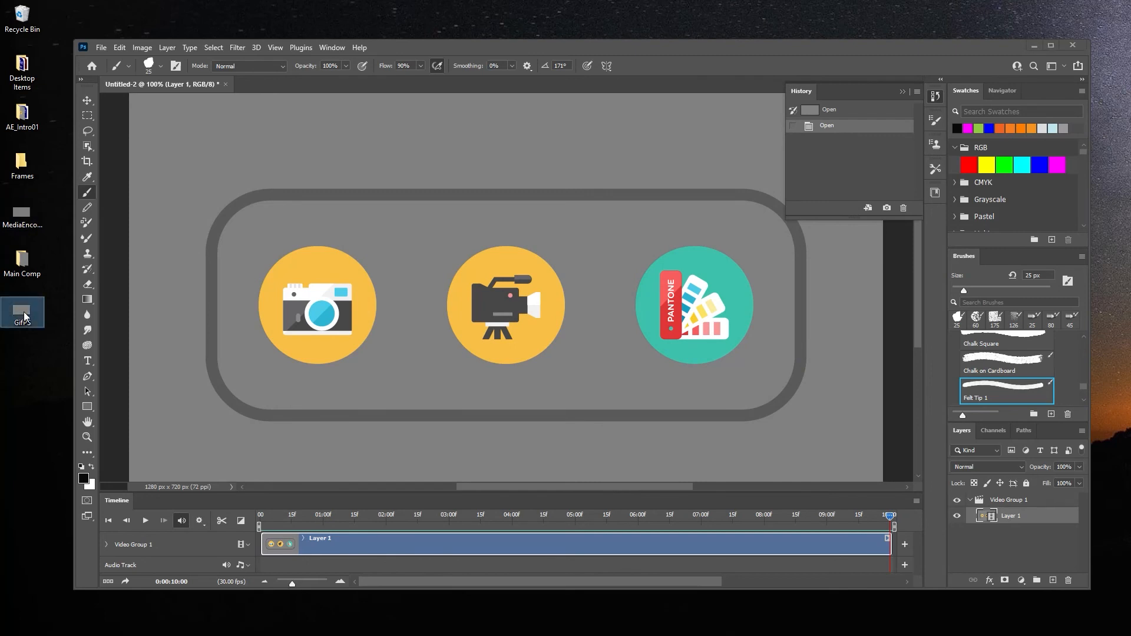
pyautogui.press('space')
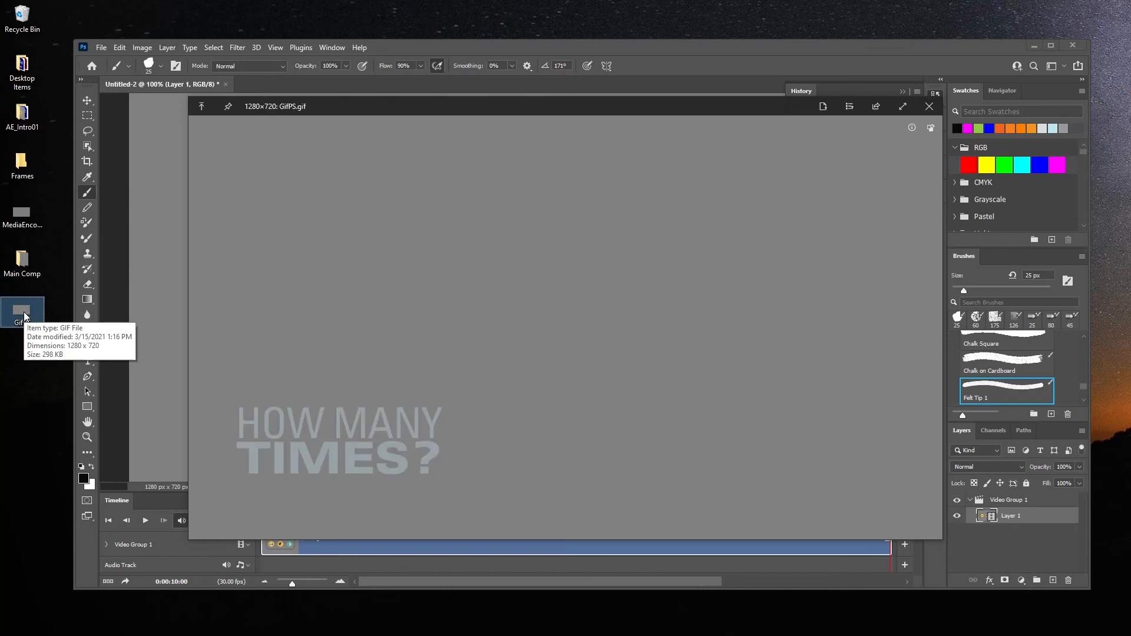
pyautogui.press('space')
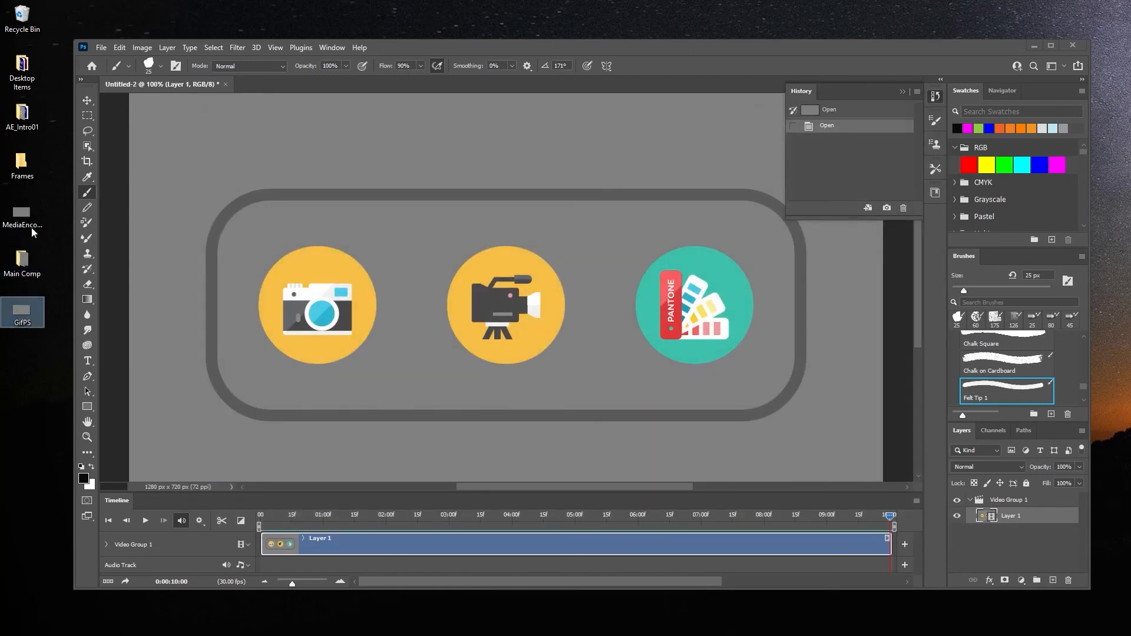
pyautogui.click(30, 218)
pyautogui.press('space')
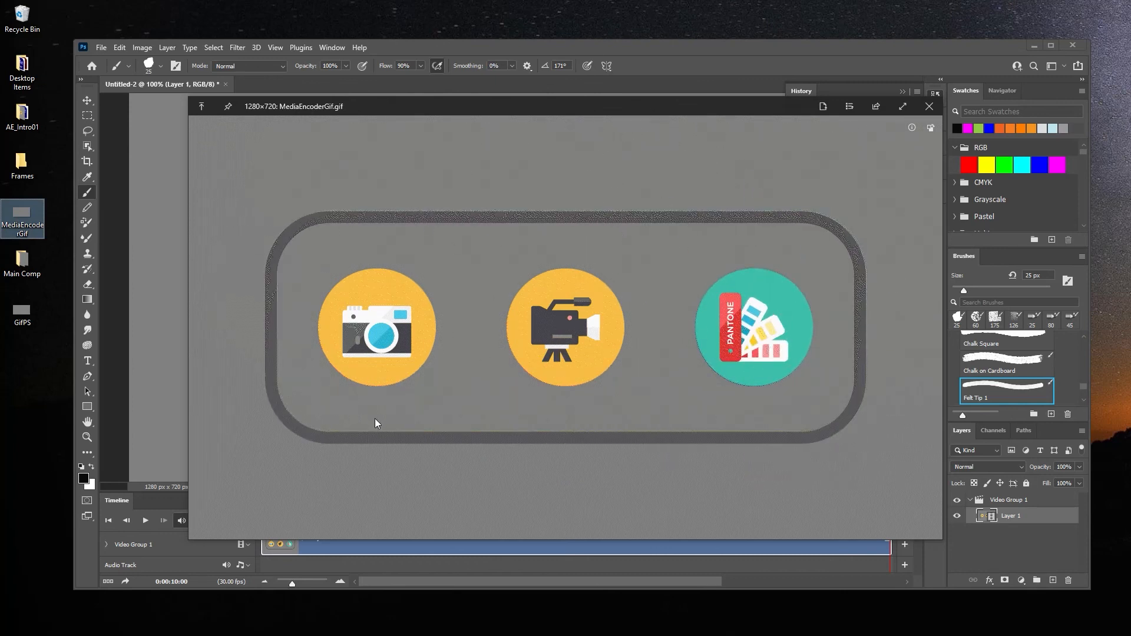
pyautogui.press('space')
pyautogui.click(24, 318)
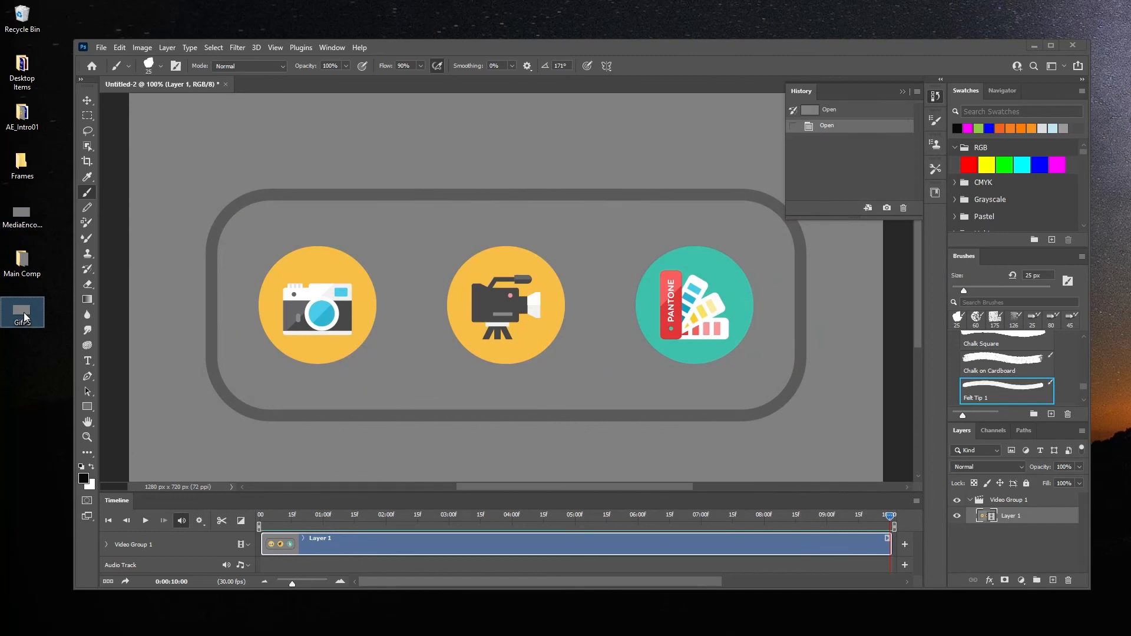
pyautogui.press('space')
pyautogui.press('space')
# Step: Check the file properties of GifPS and MediaEncoderGif to compare their file sizes
pyautogui.rightClick(20, 308)
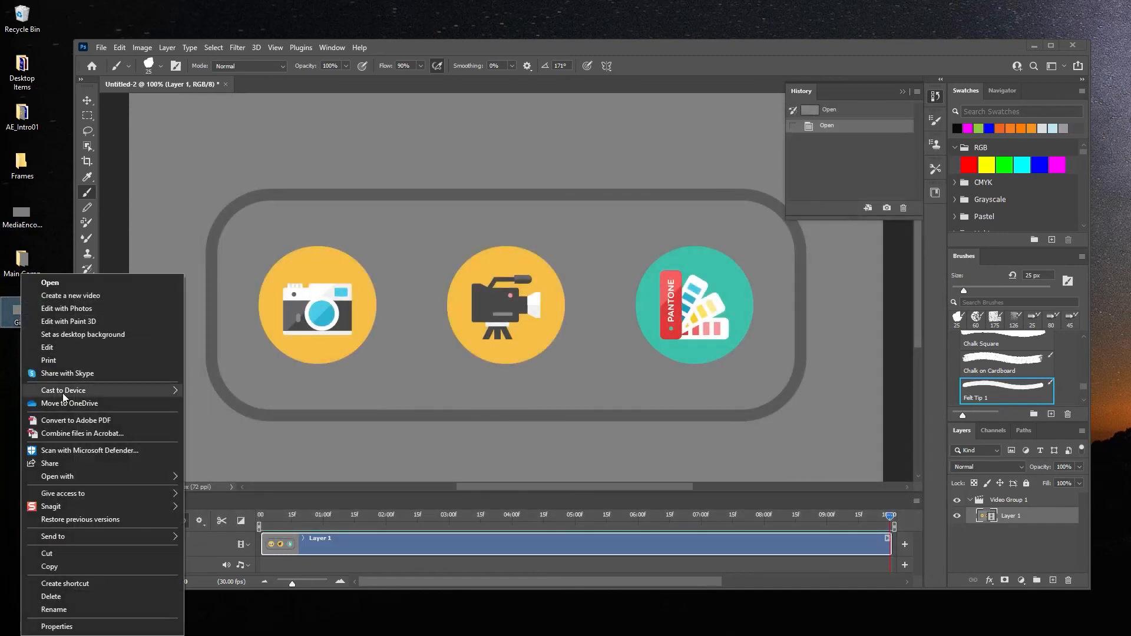
pyautogui.click(113, 627)
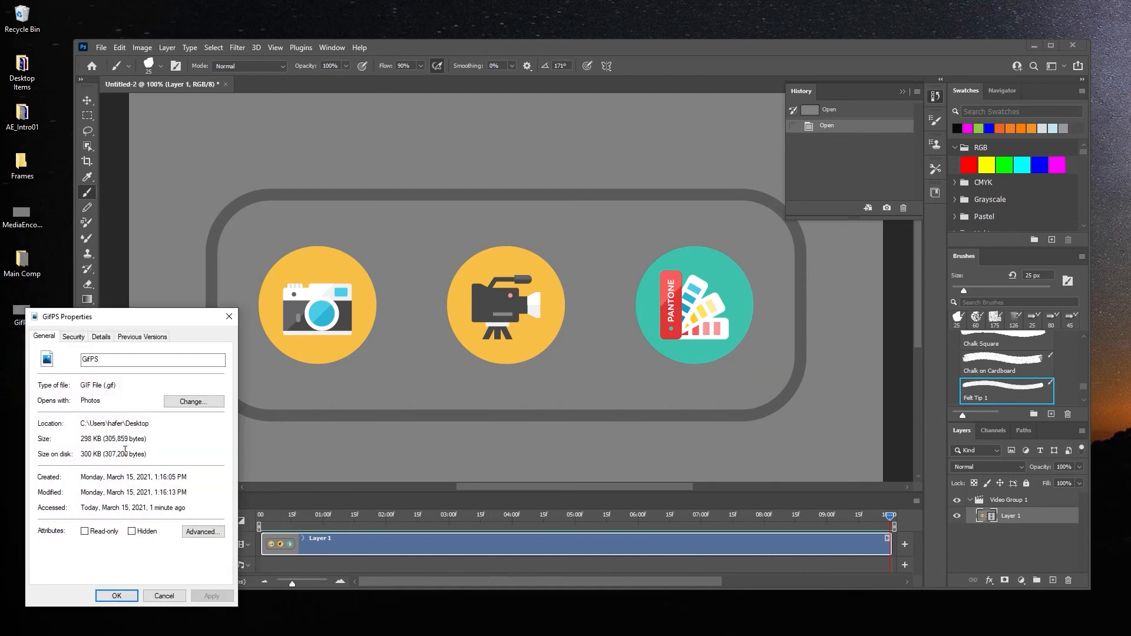
pyautogui.click(225, 318)
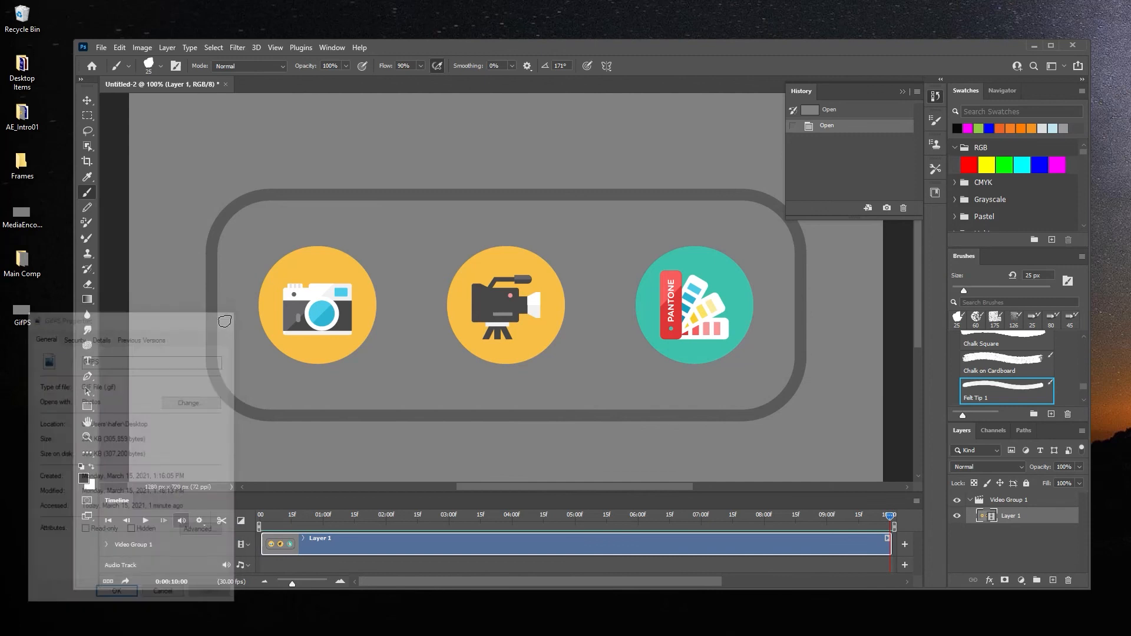
pyautogui.click(17, 218)
pyautogui.rightClick(16, 218)
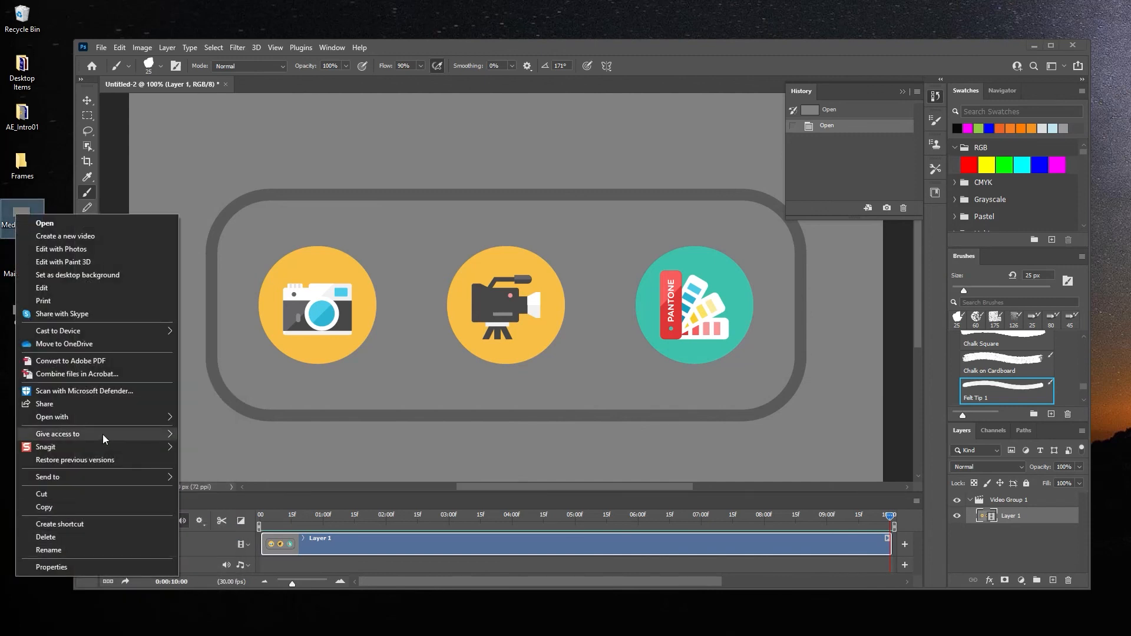
pyautogui.click(83, 571)
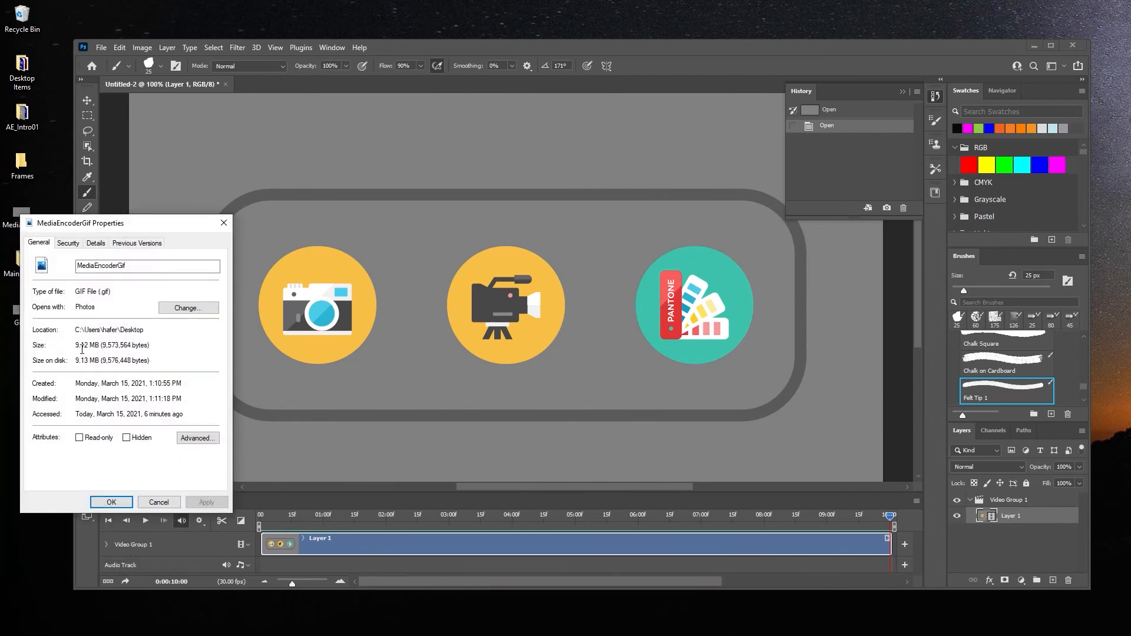
pyautogui.click(224, 223)
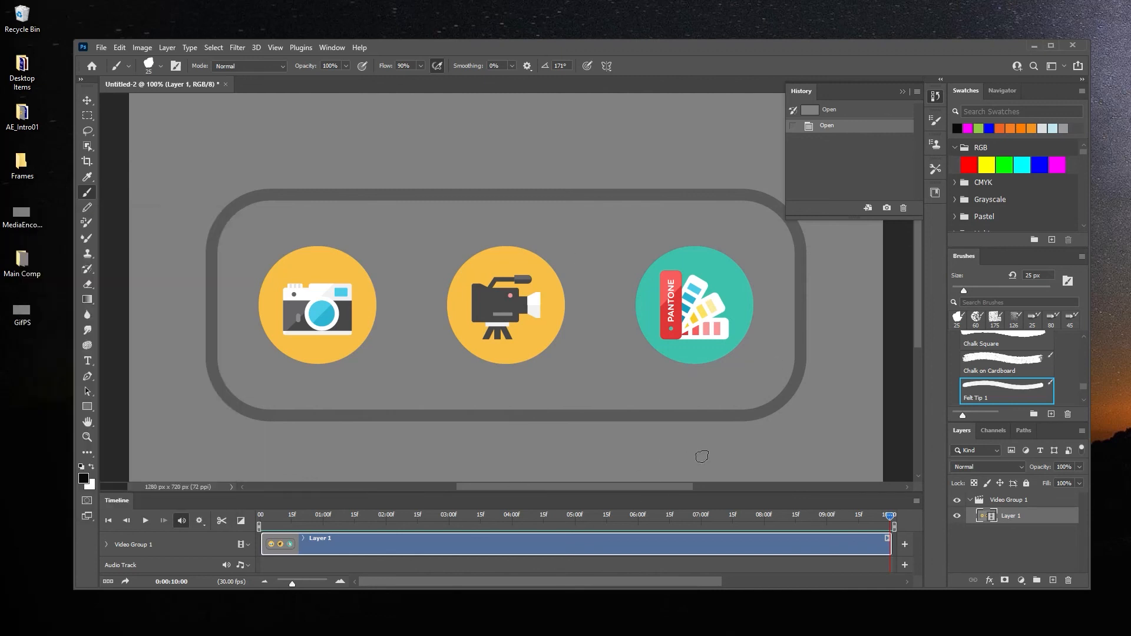